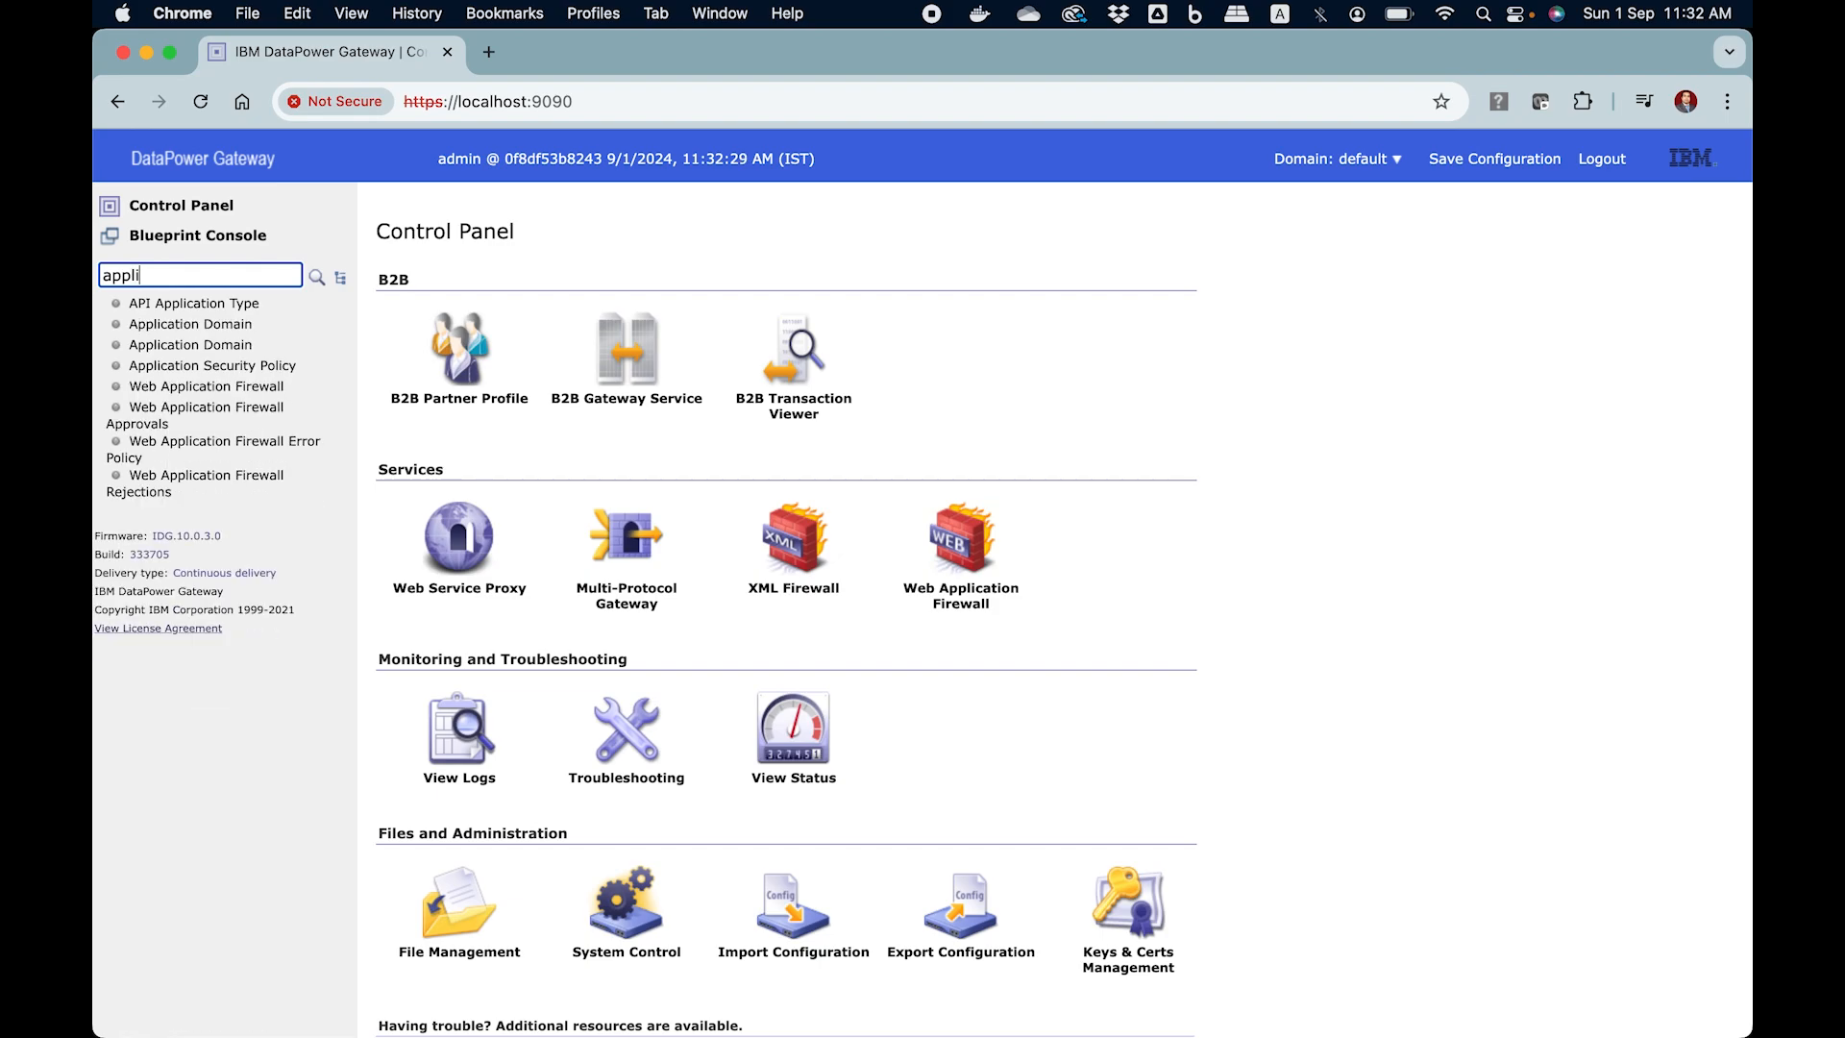
Start a new application domain from the Application Domain list and name it test-001
click(234, 348)
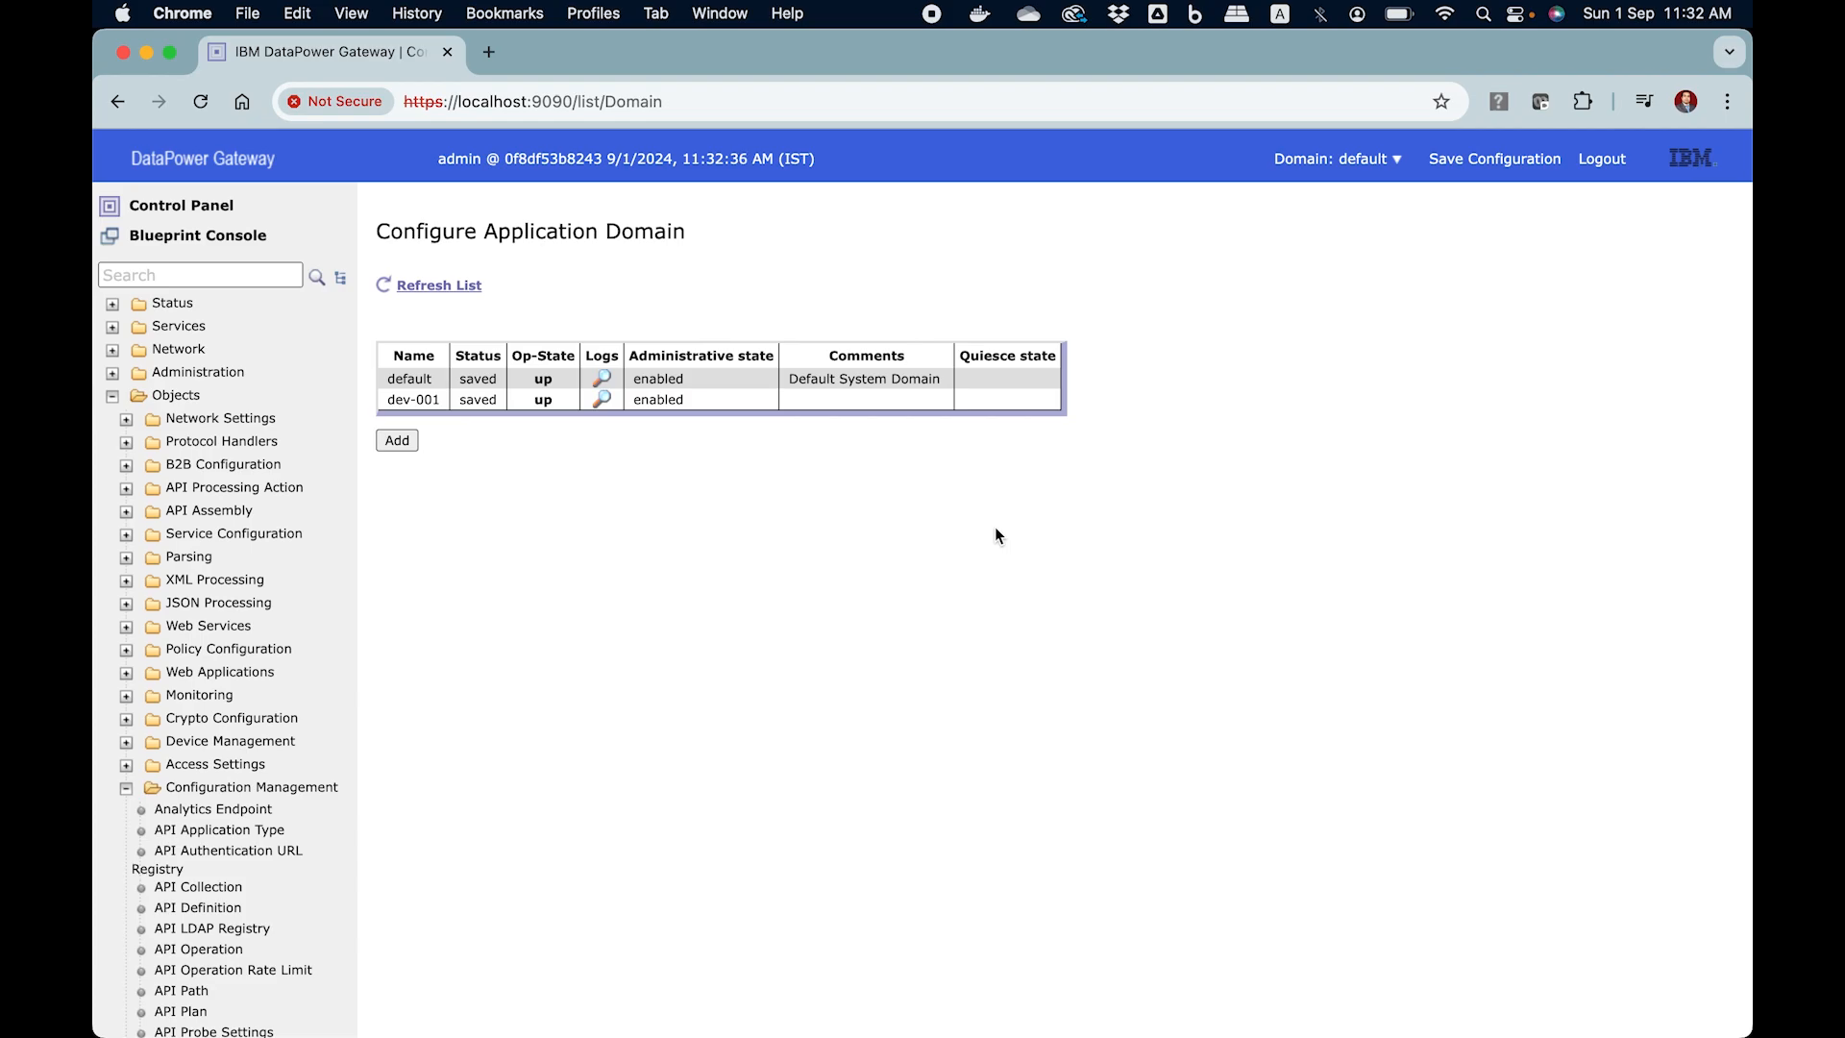
click(397, 441)
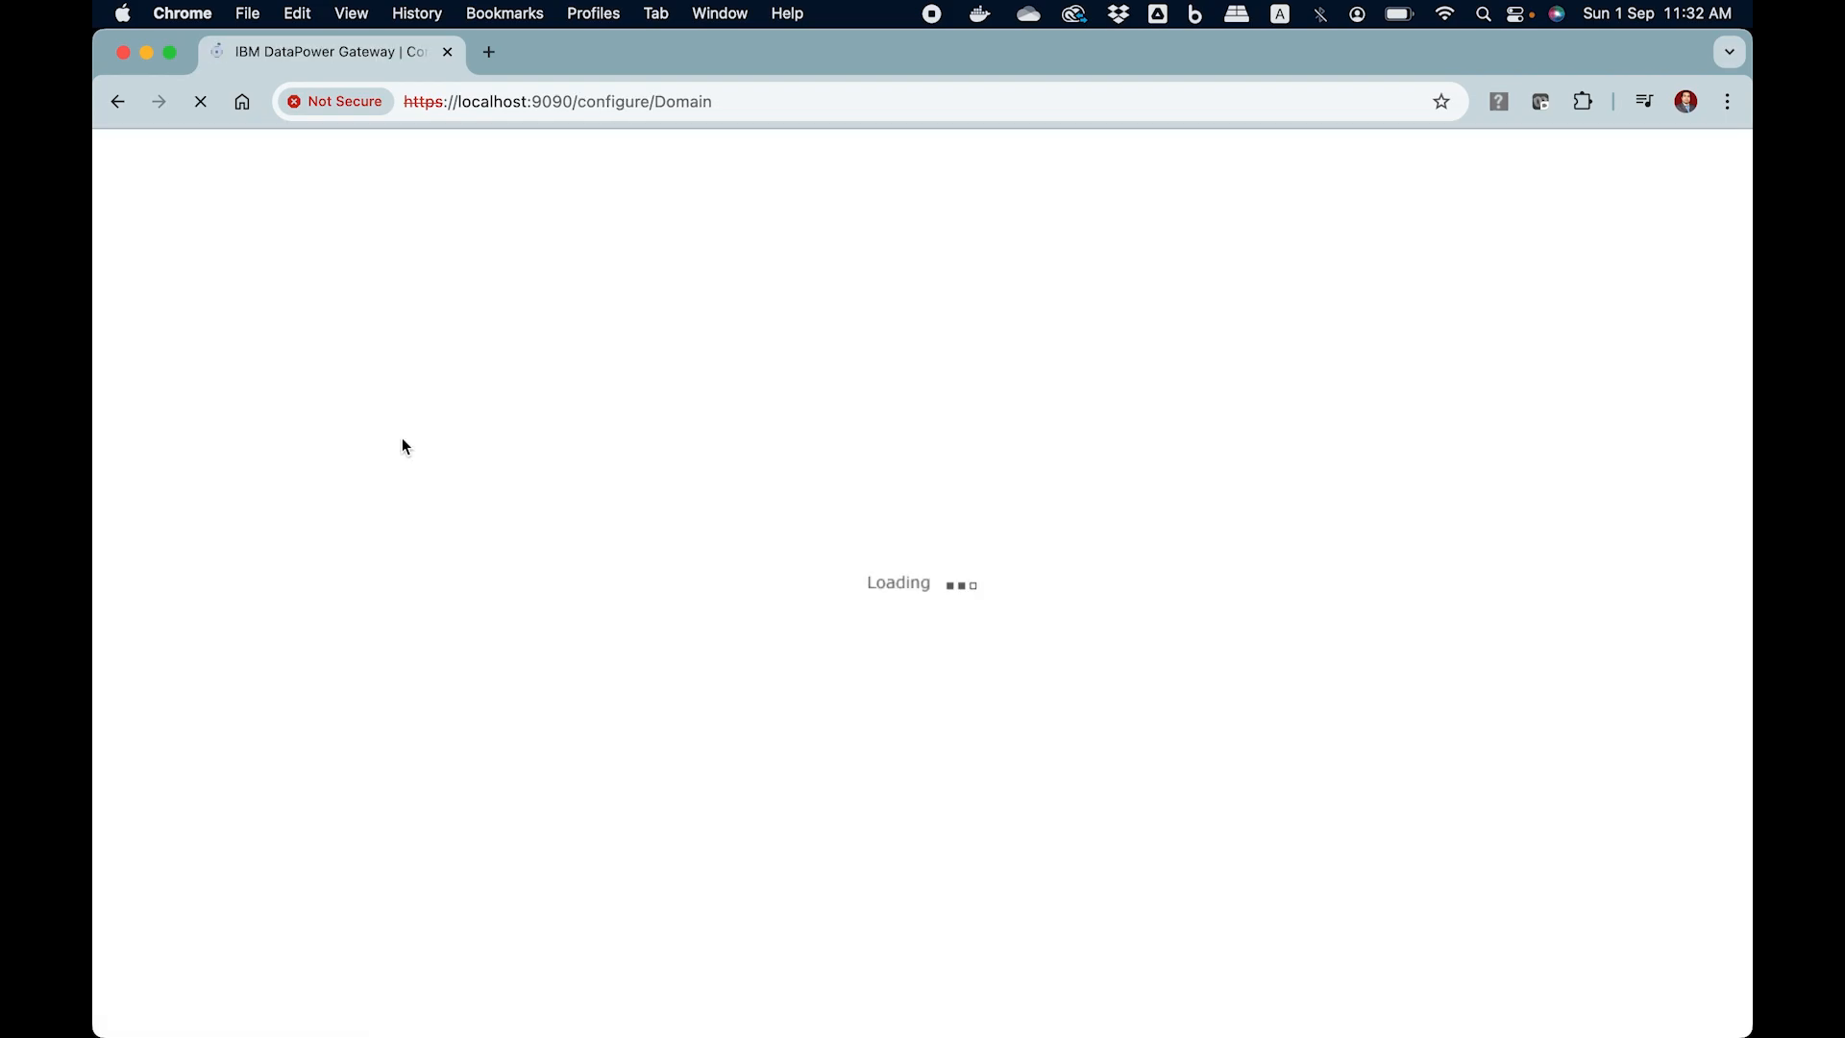
click(778, 425)
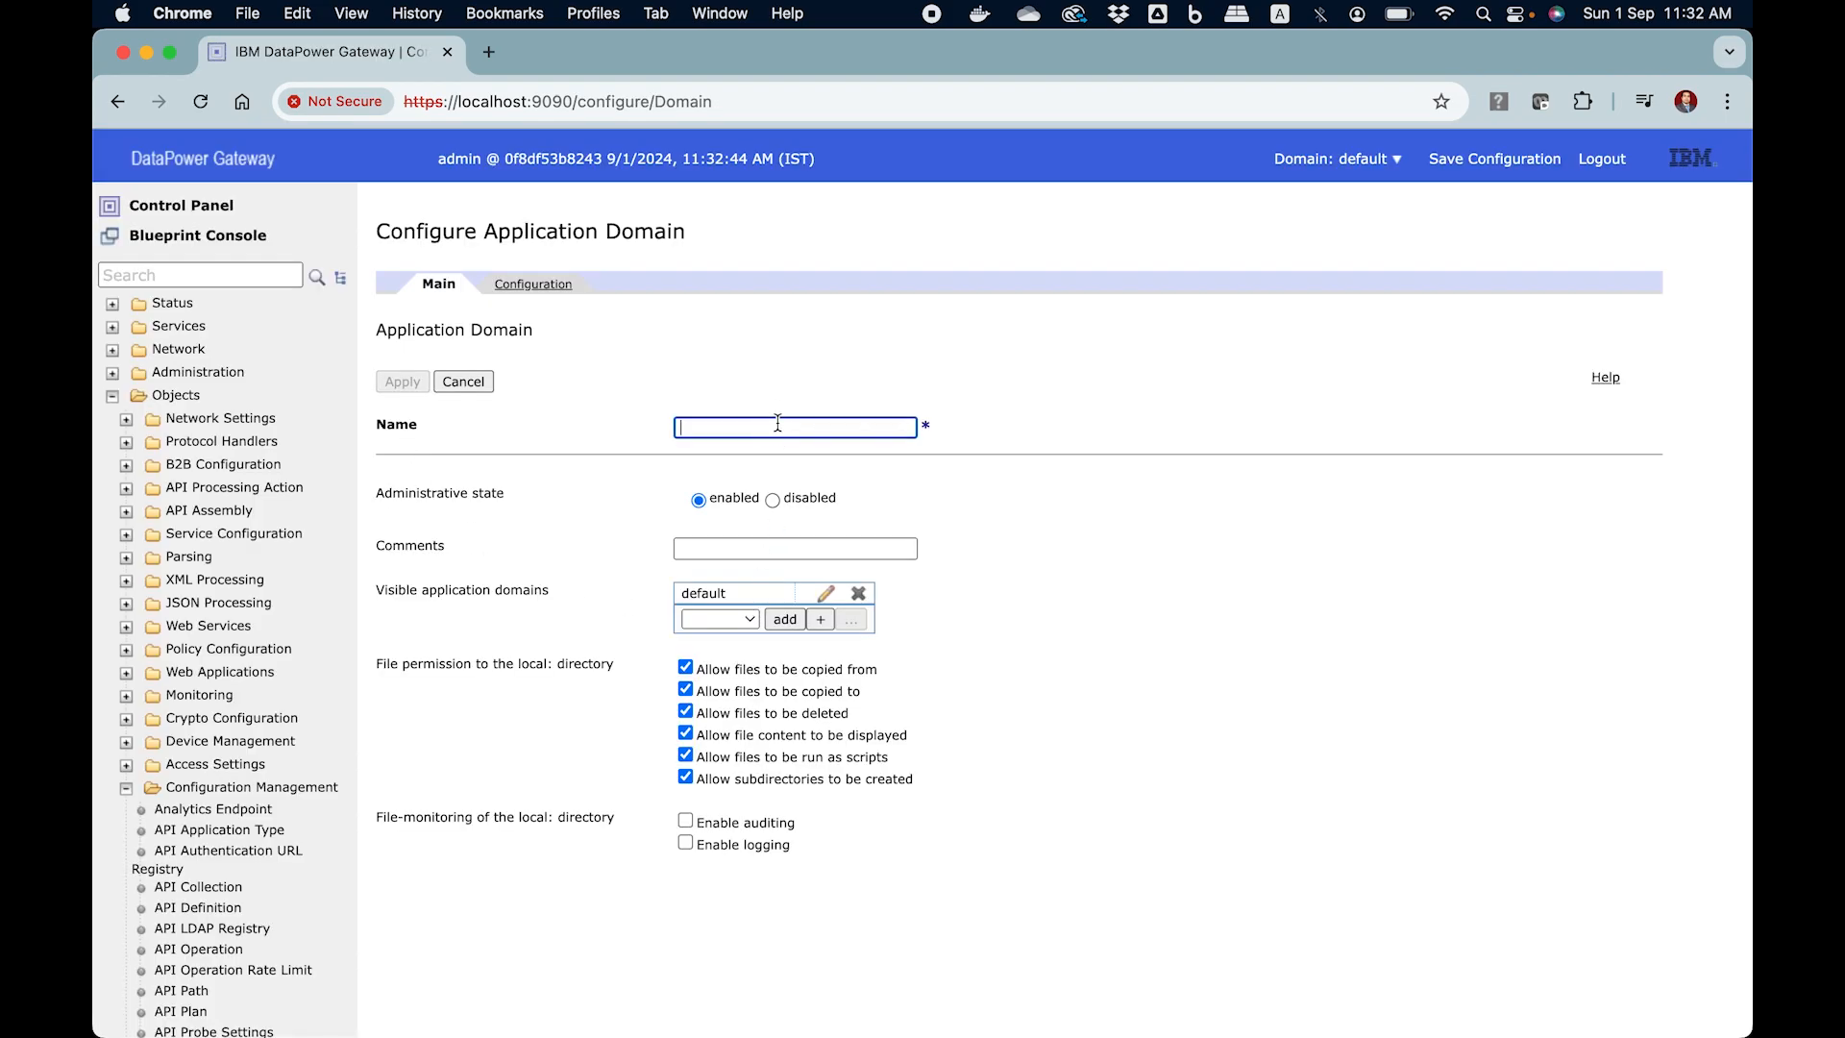
text(test-001)
click(942, 326)
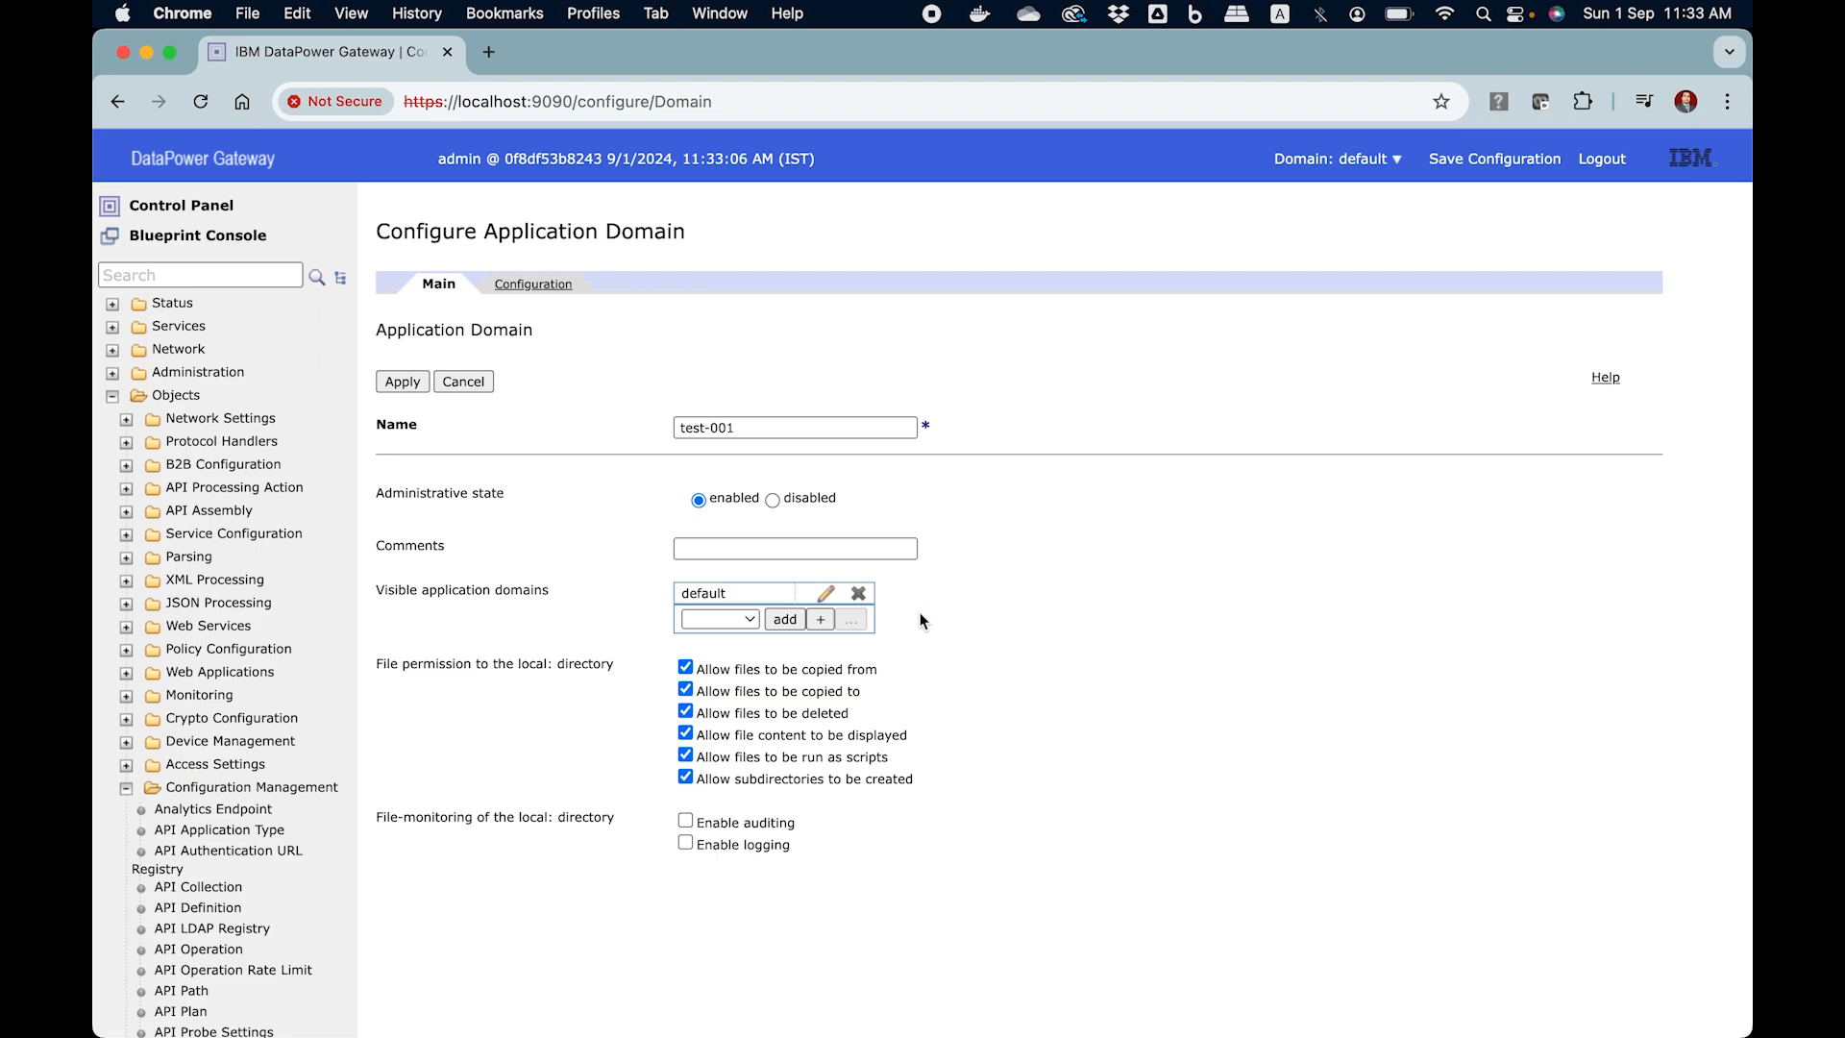
Add dev-001 to the visible application domains of test-001
click(752, 623)
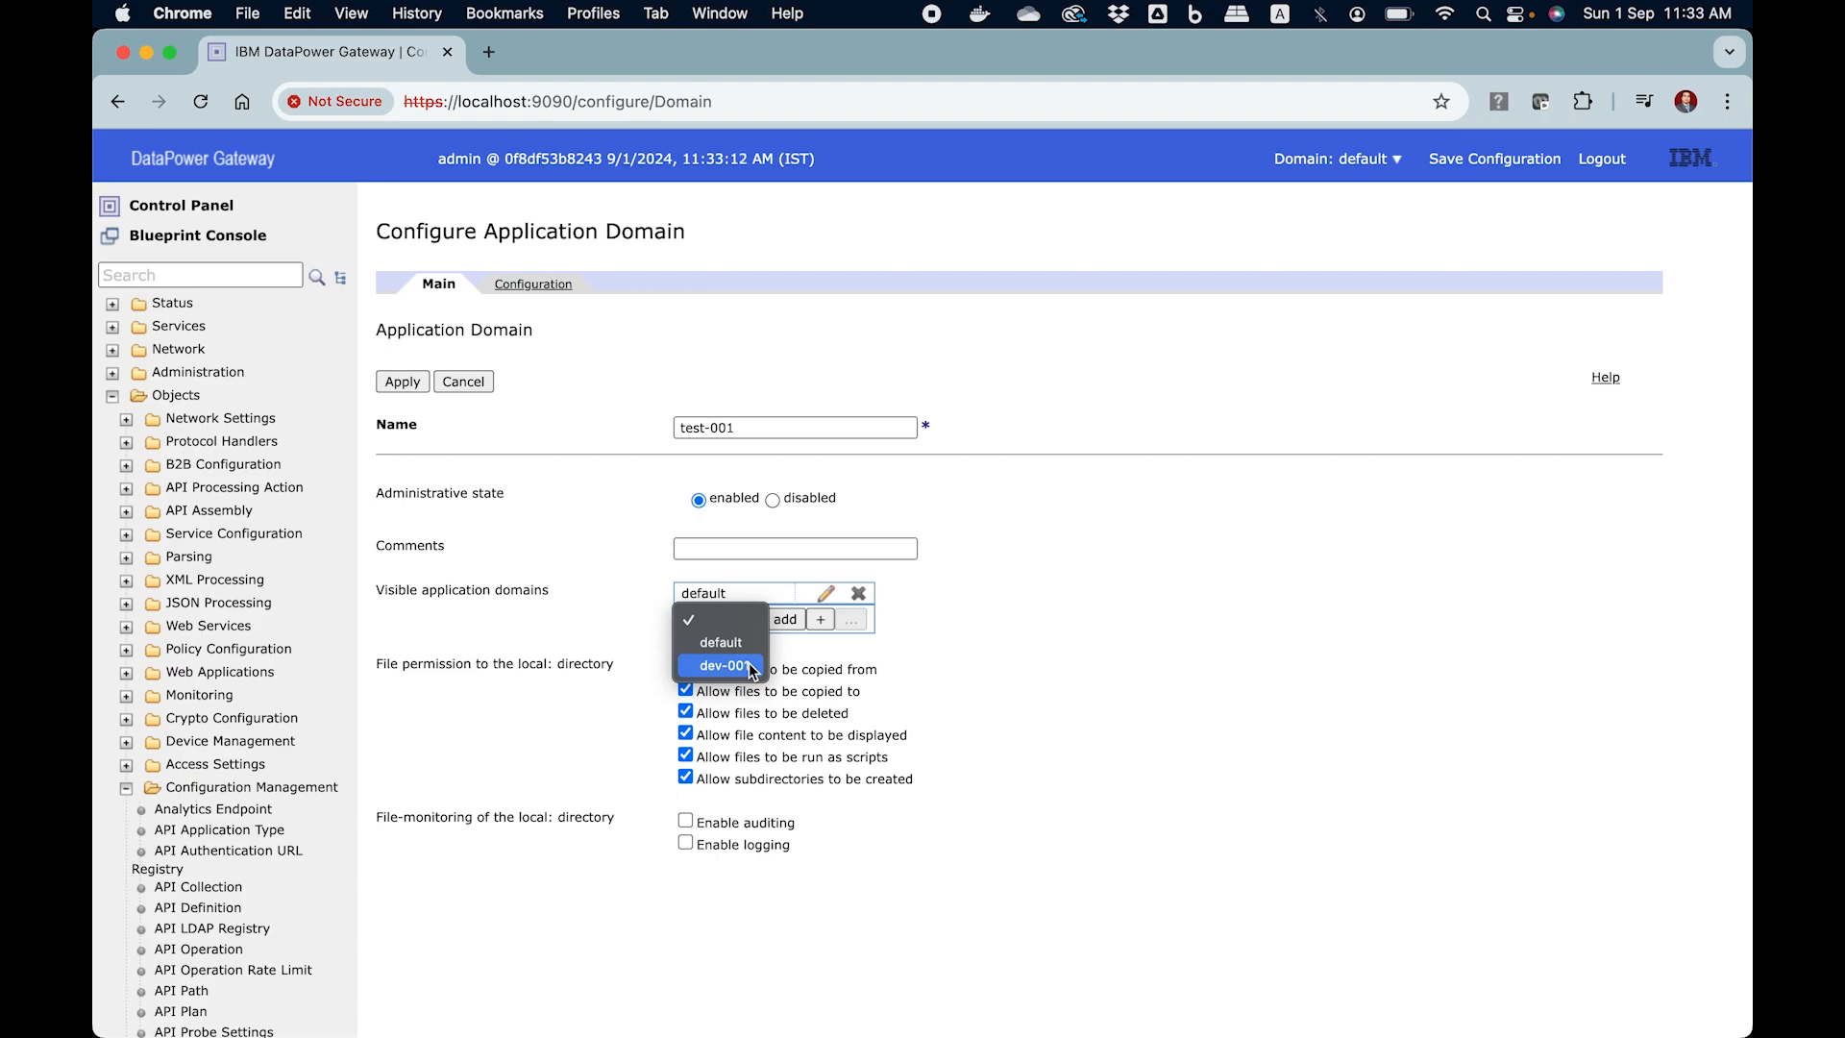
click(750, 666)
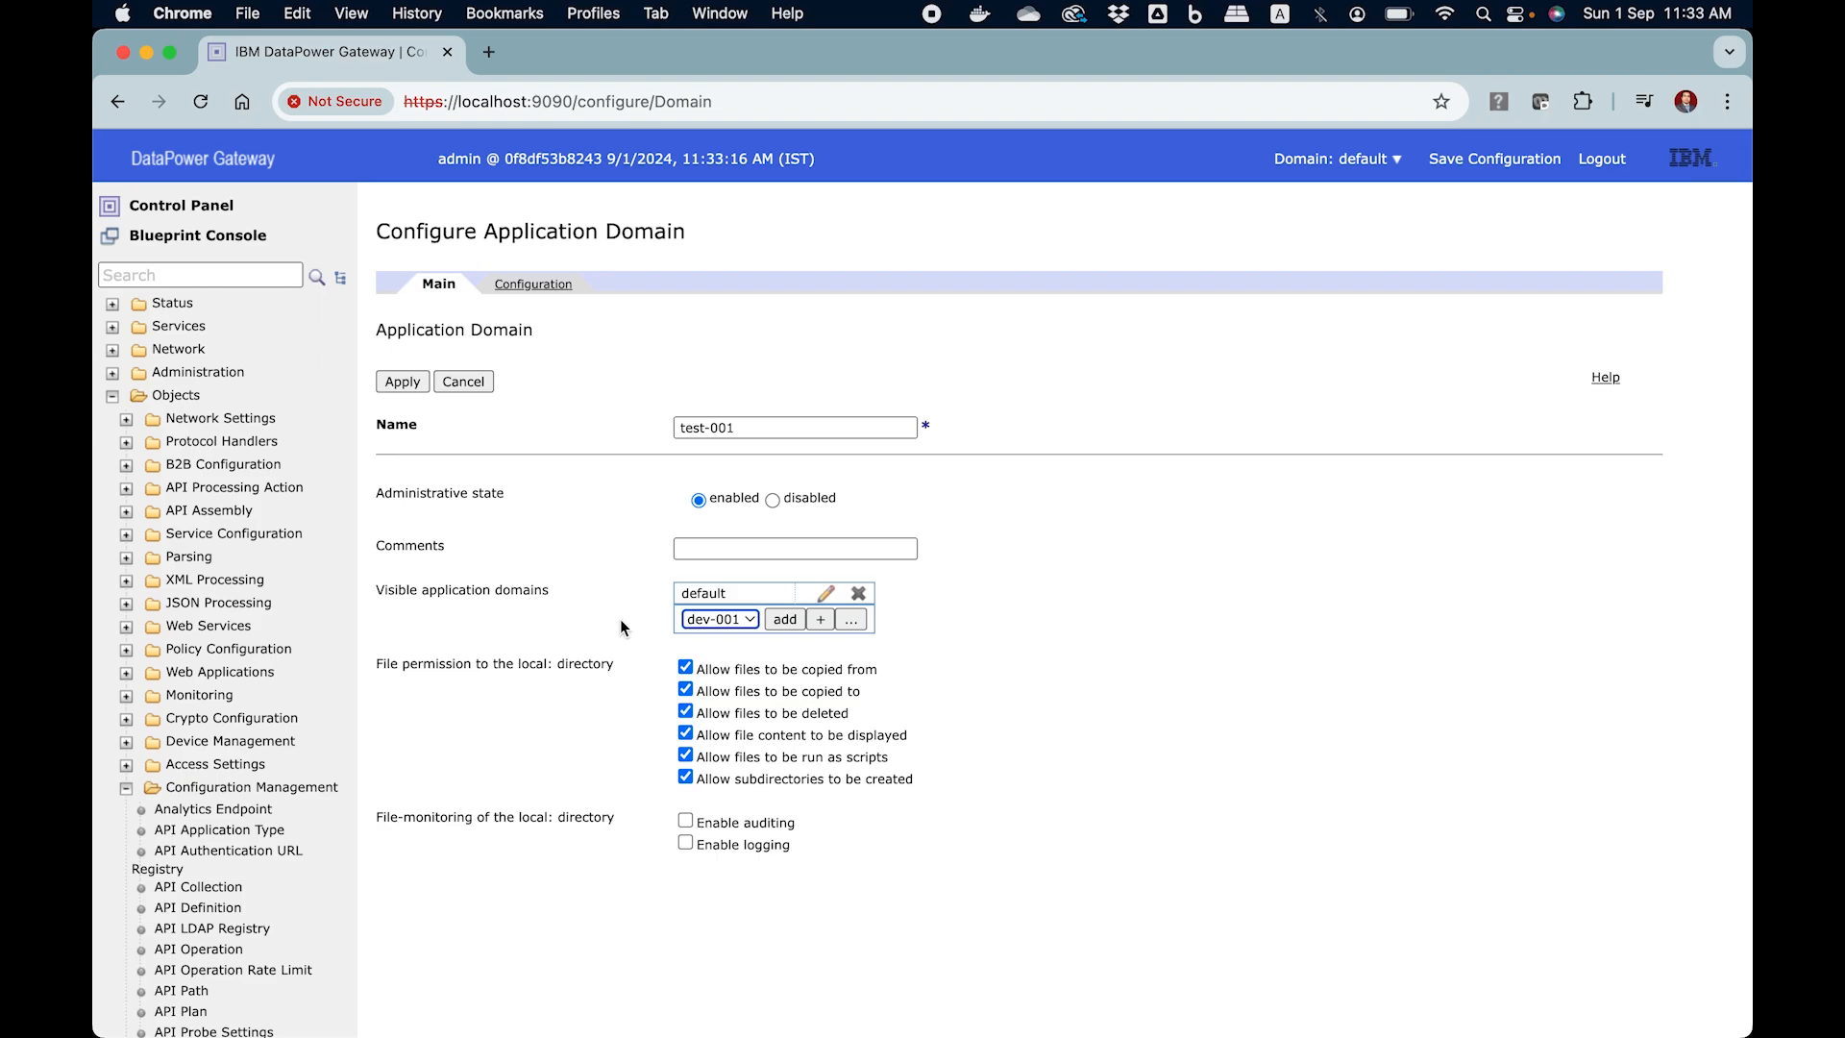
drag(730, 428, 657, 430)
click(603, 468)
click(784, 620)
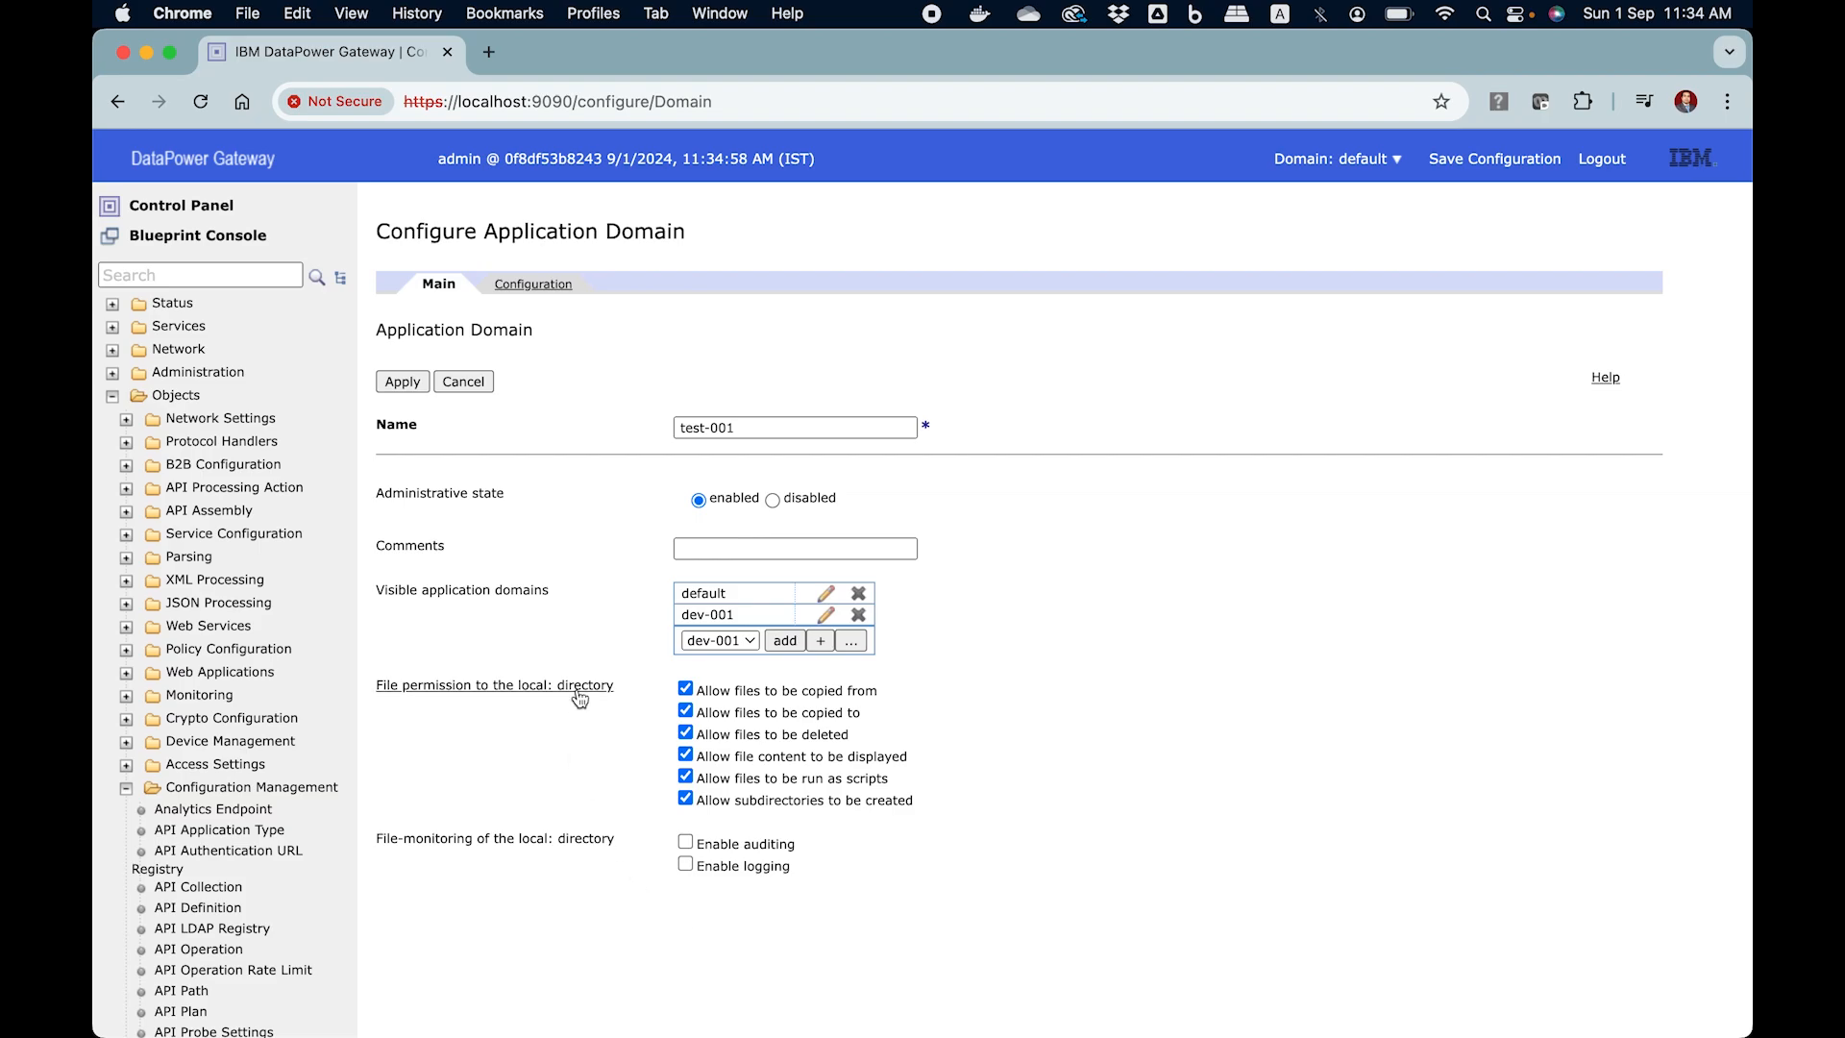
Review the configuration settings of test-001, apply the new domain, and save the device configuration
click(544, 287)
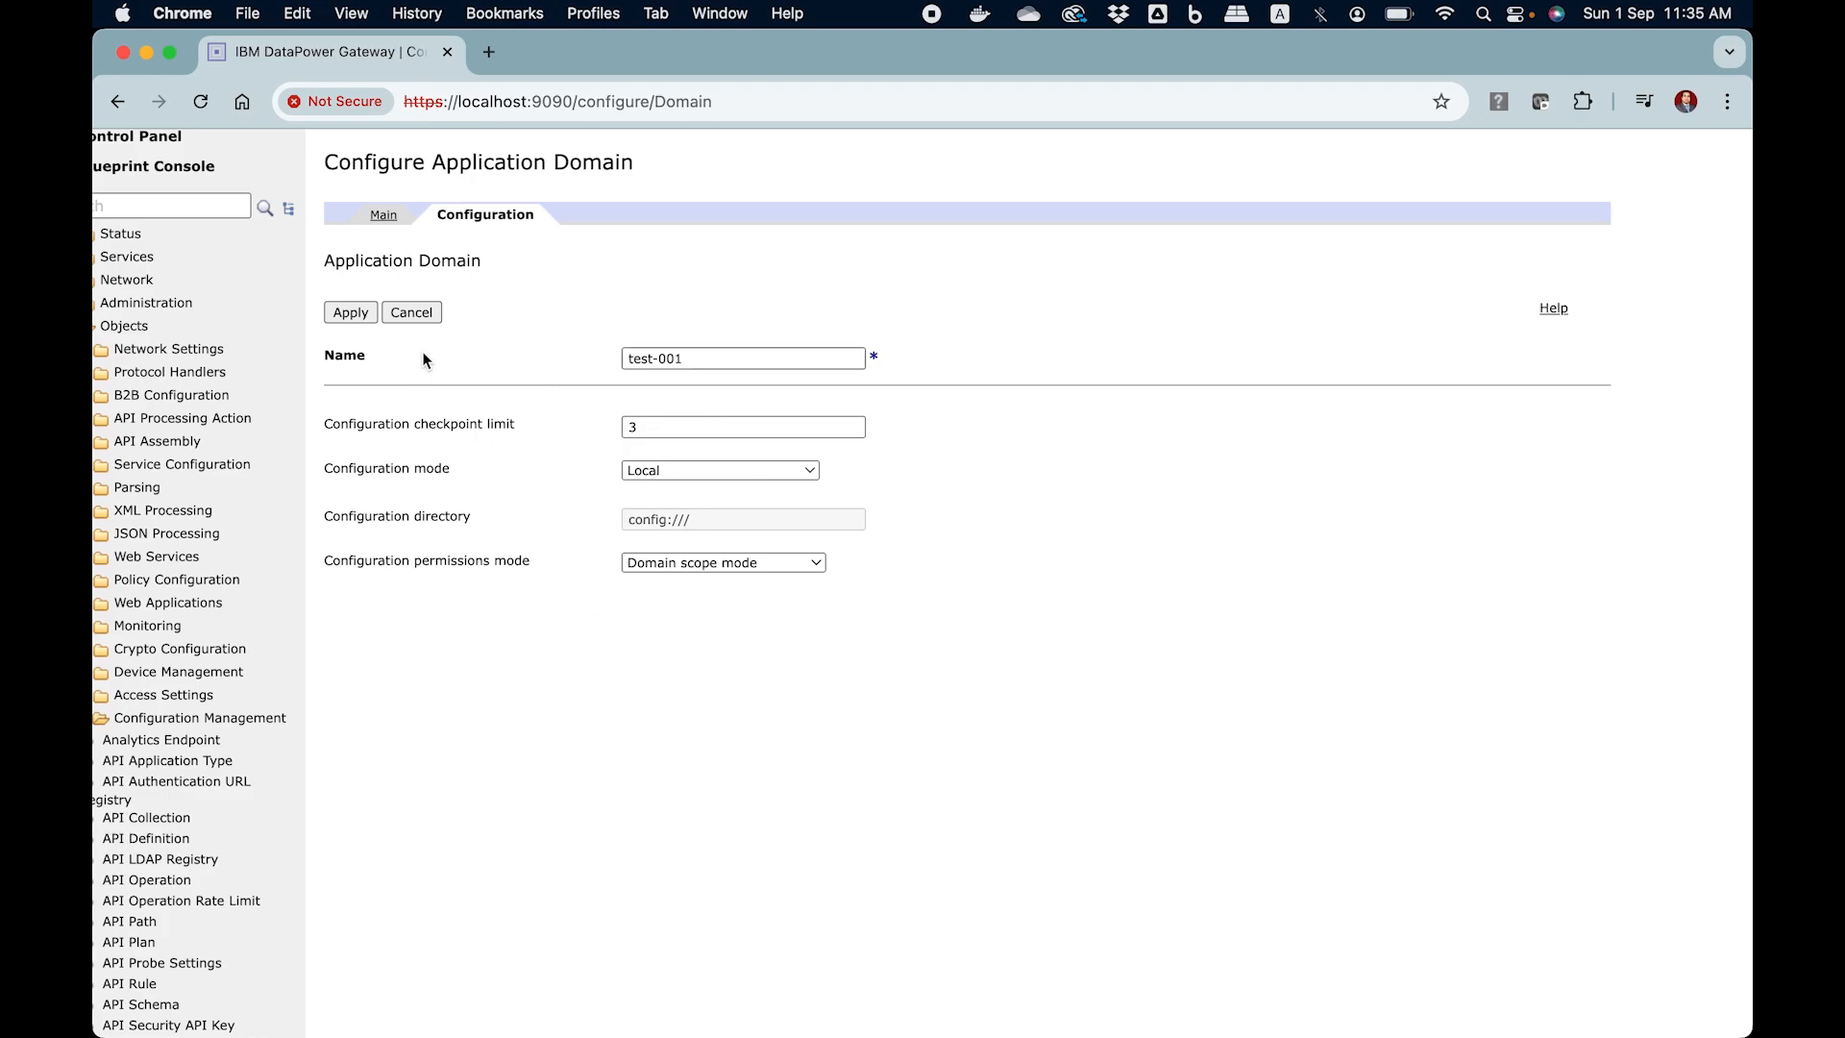
click(385, 215)
click(399, 315)
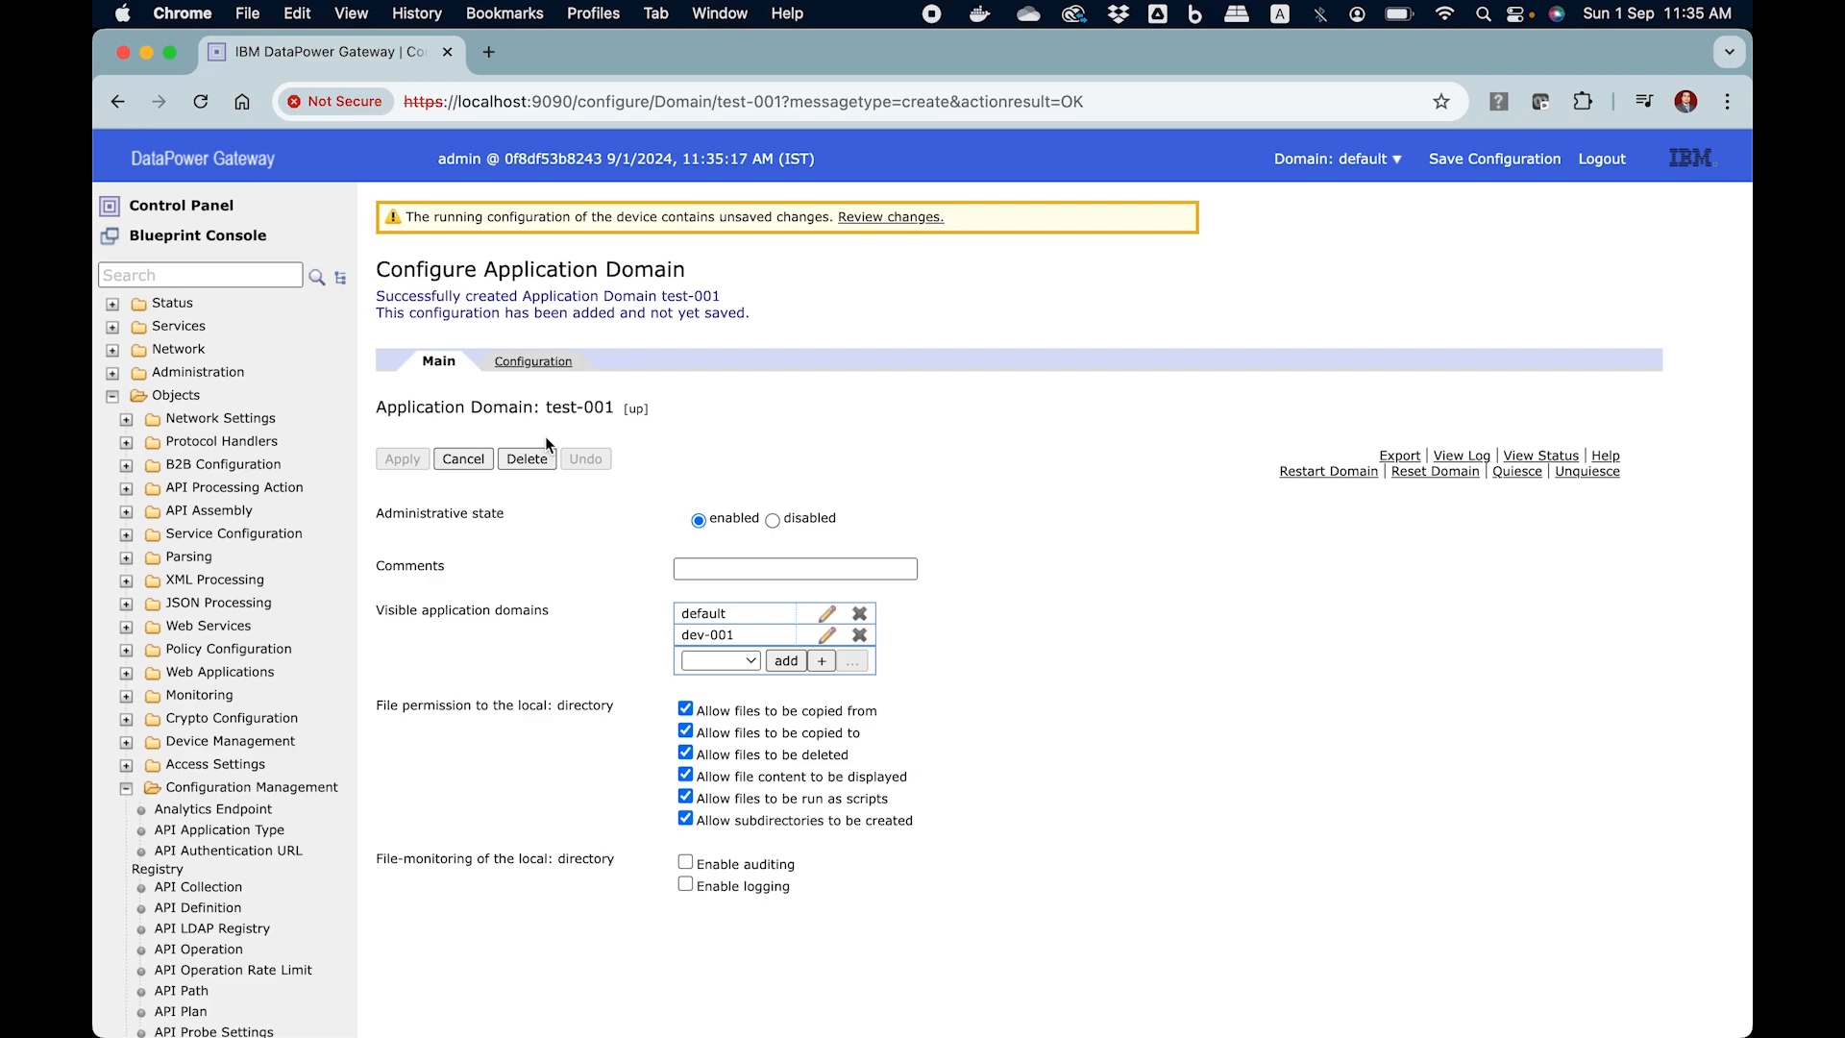
click(1509, 159)
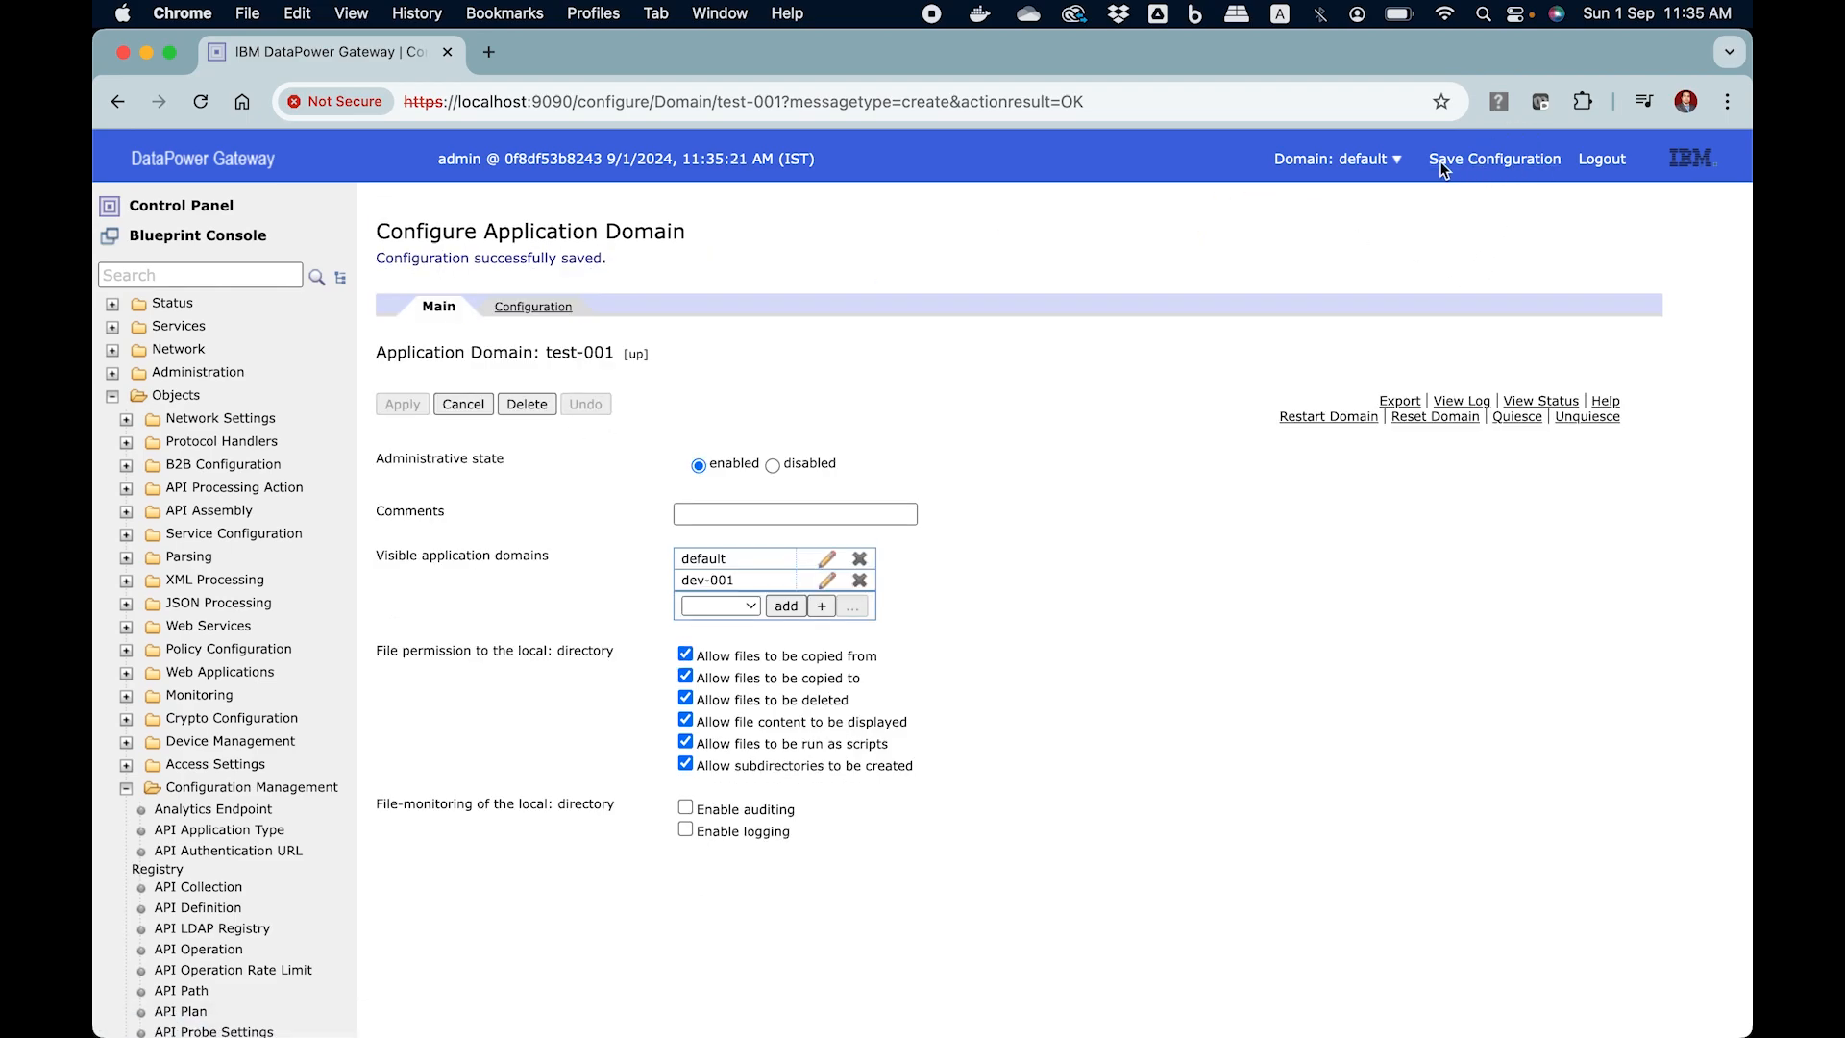
click(932, 15)
Switch to the test-001 domain and open its File Management page
click(1338, 158)
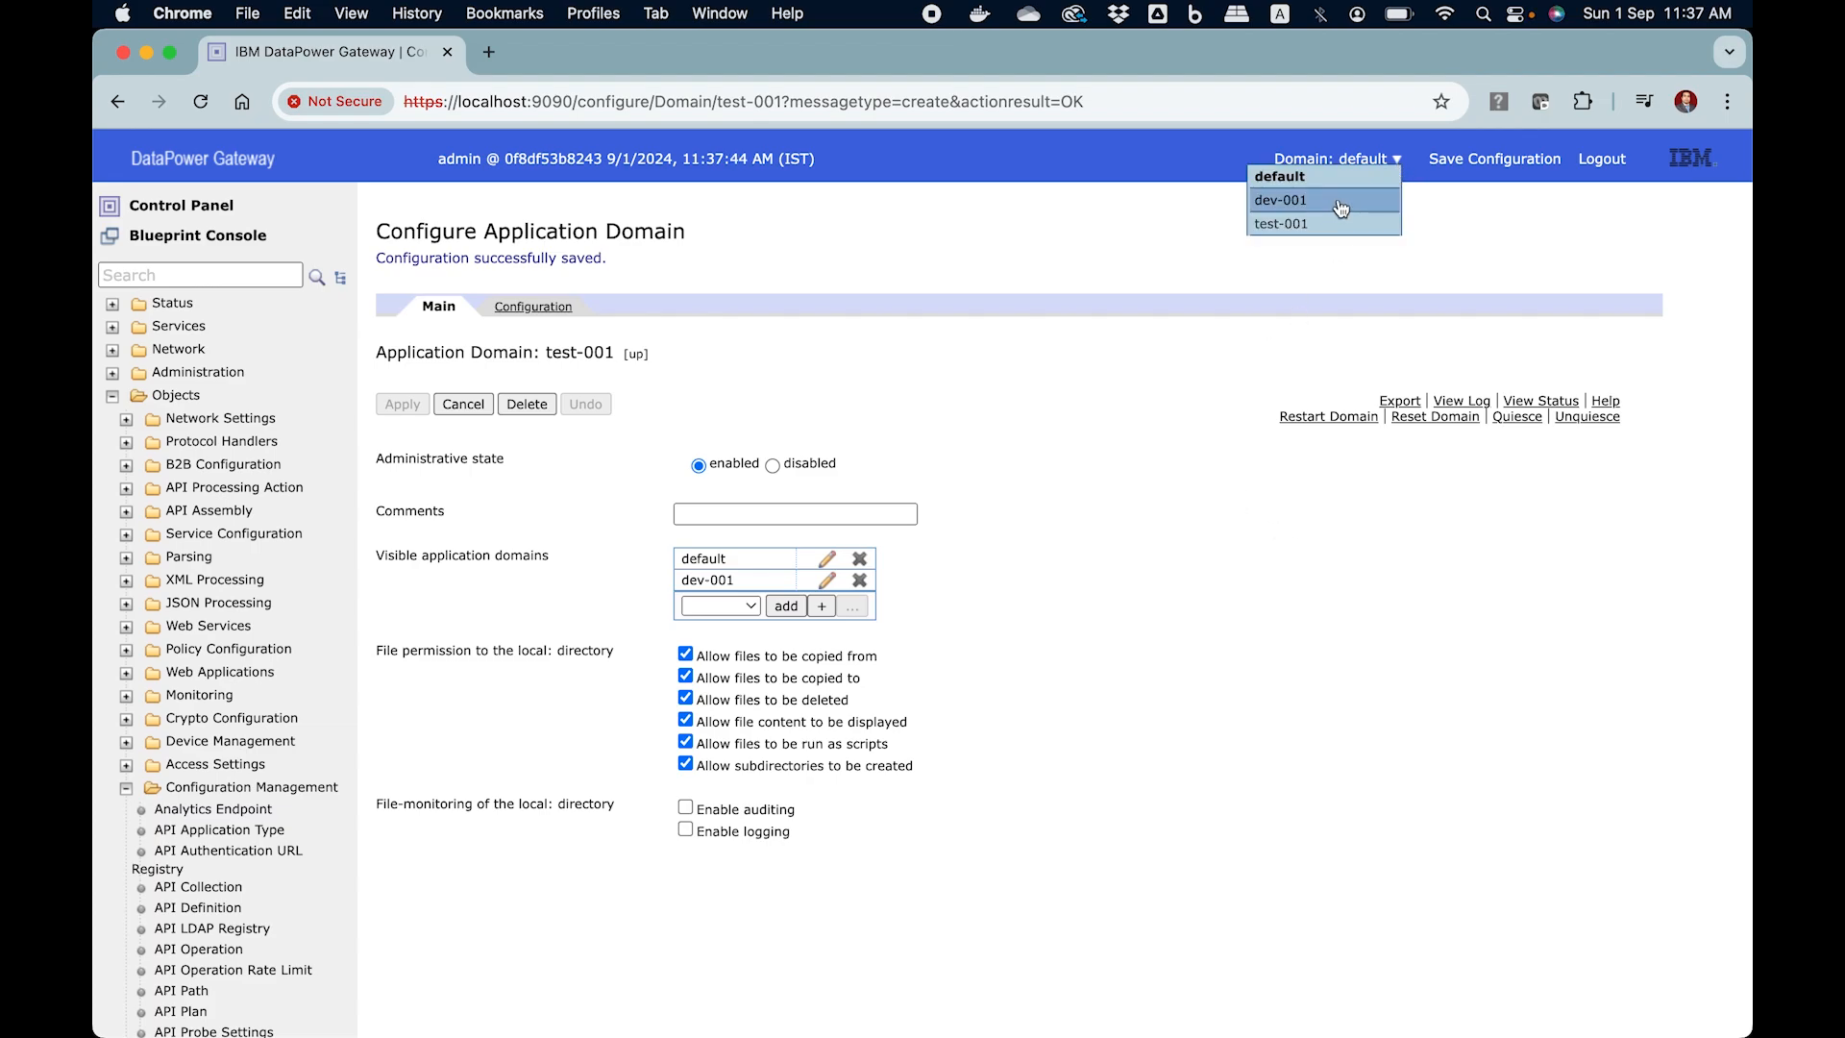
click(1313, 228)
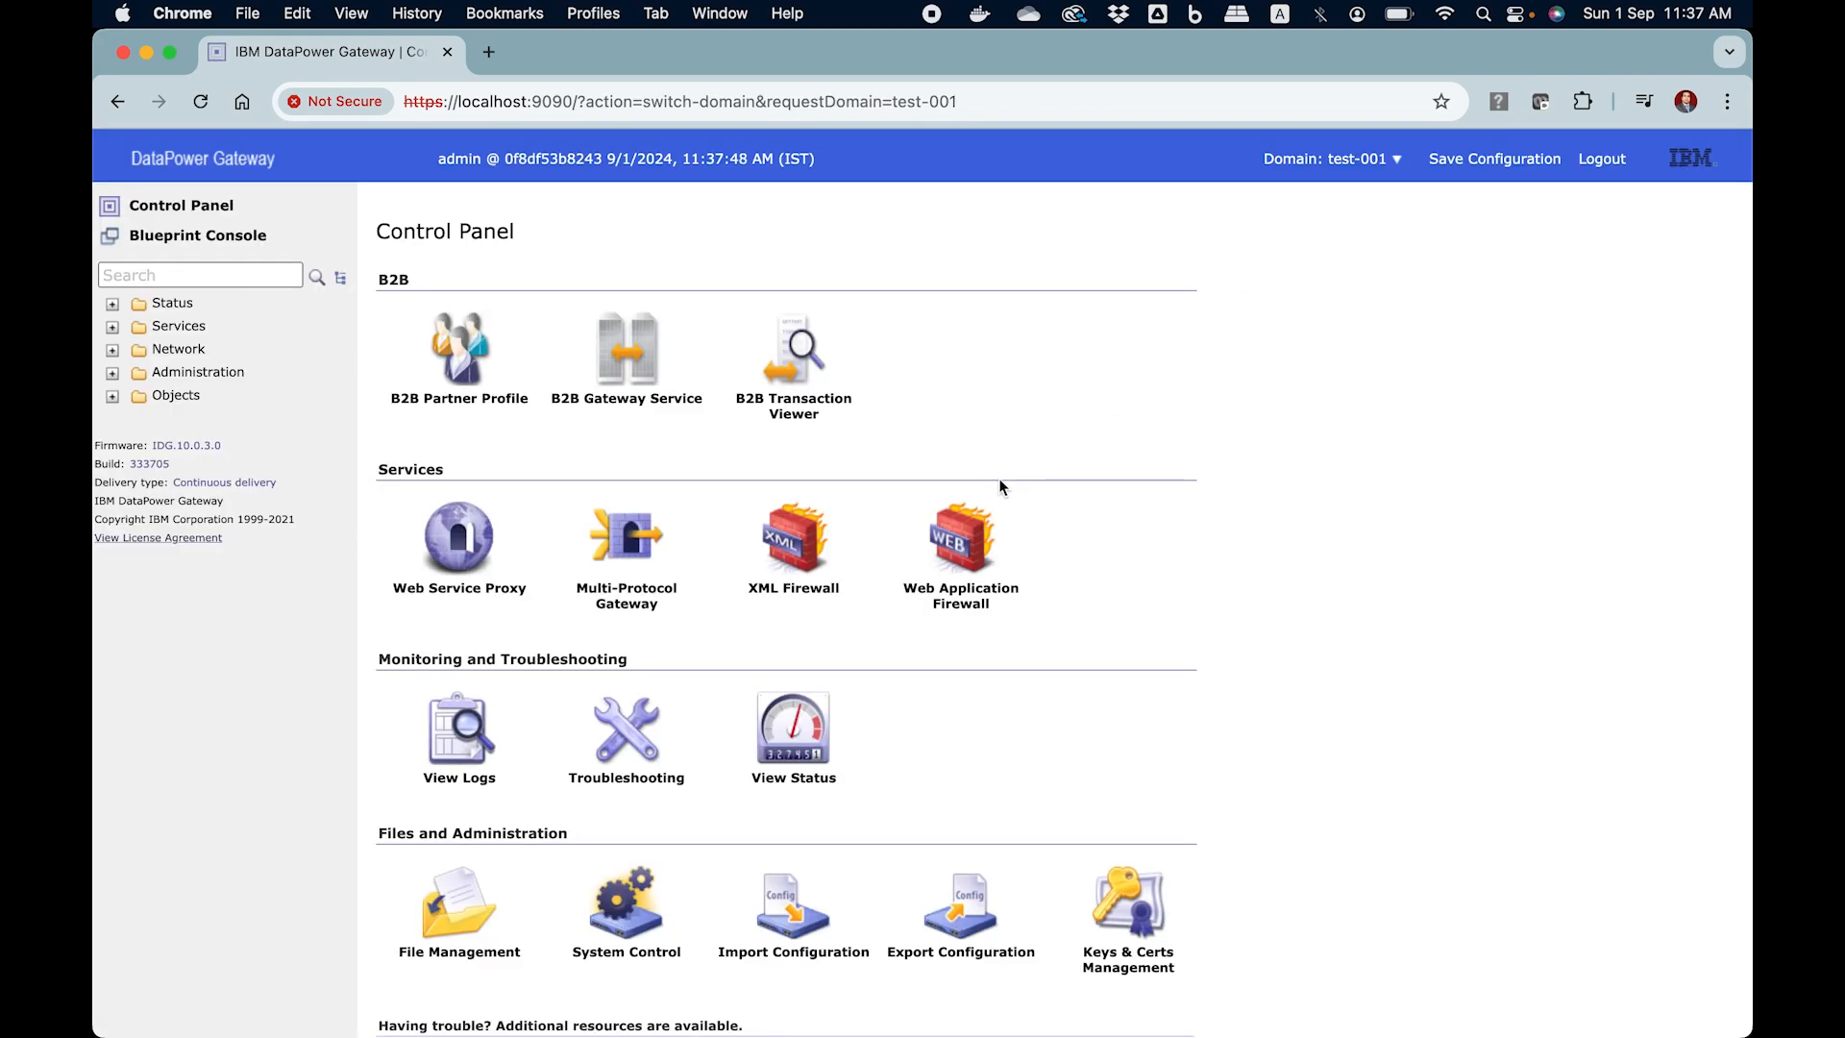
scroll(741, 665, down, 3)
click(480, 752)
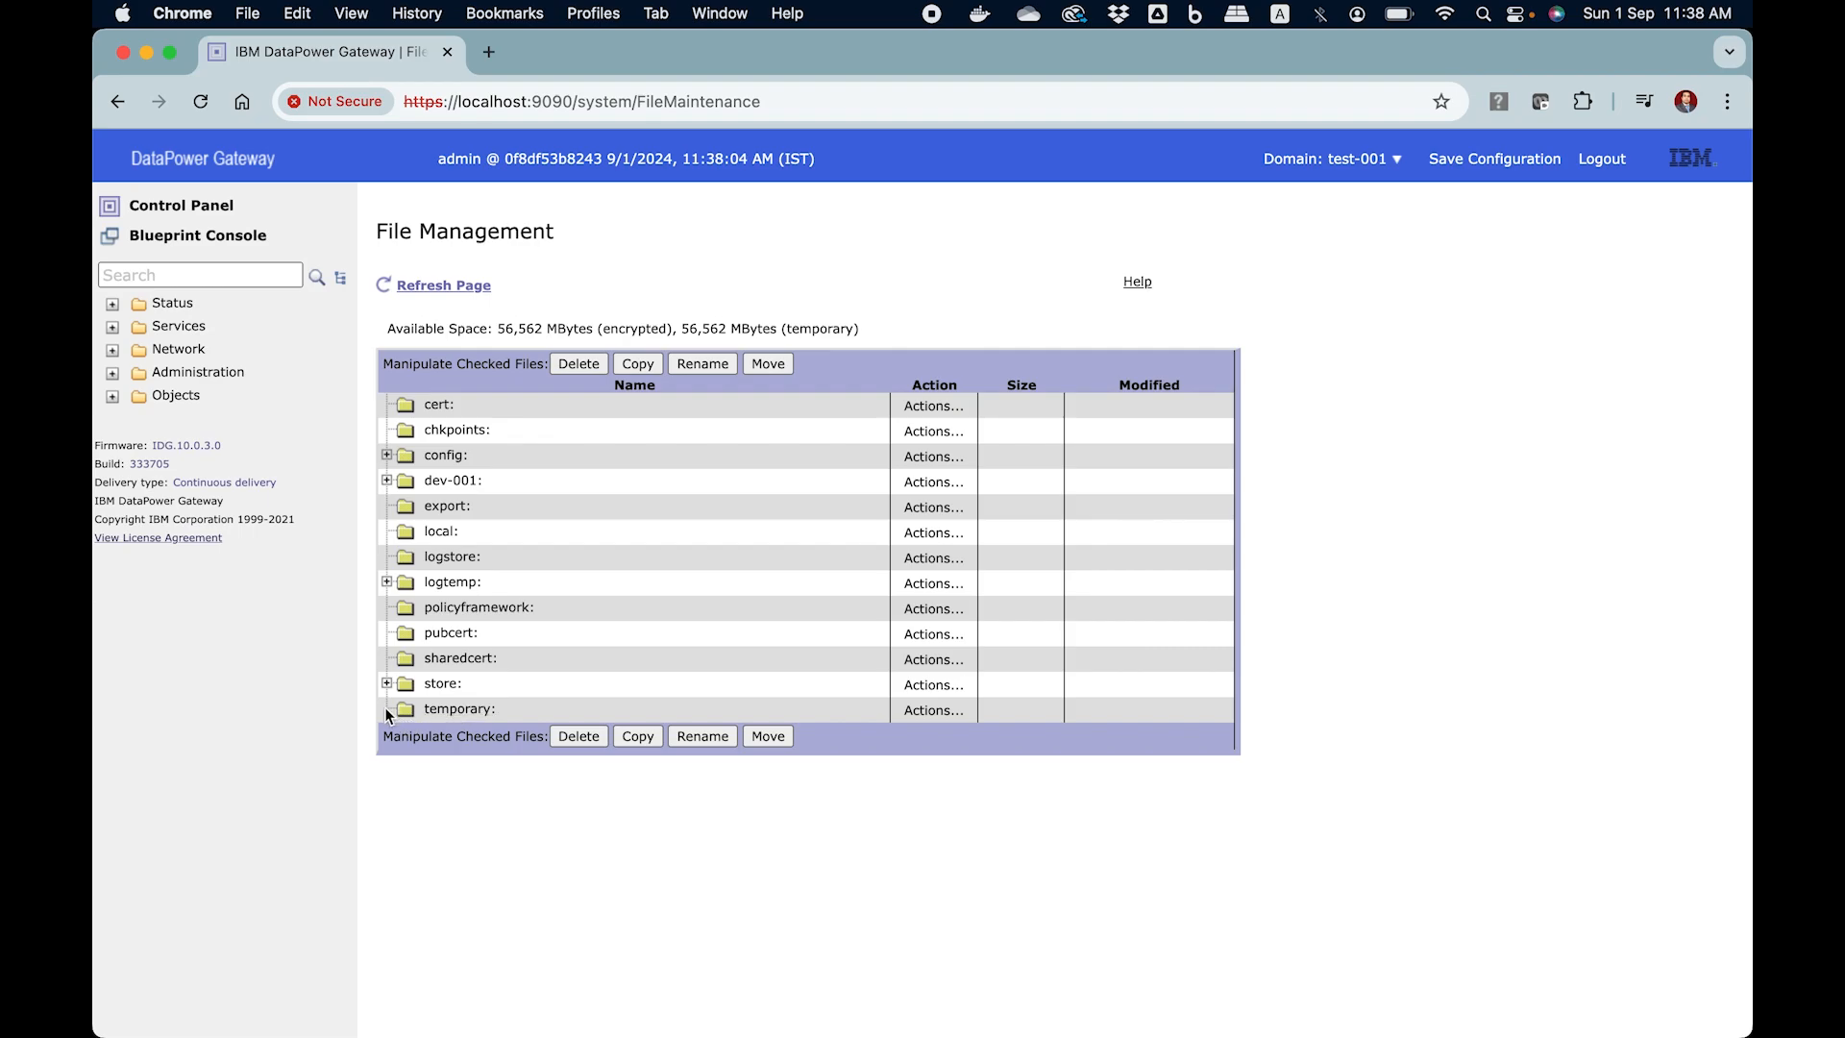
Examine the subdirectories and files in the store: directory of test-001, and collapse it
click(387, 683)
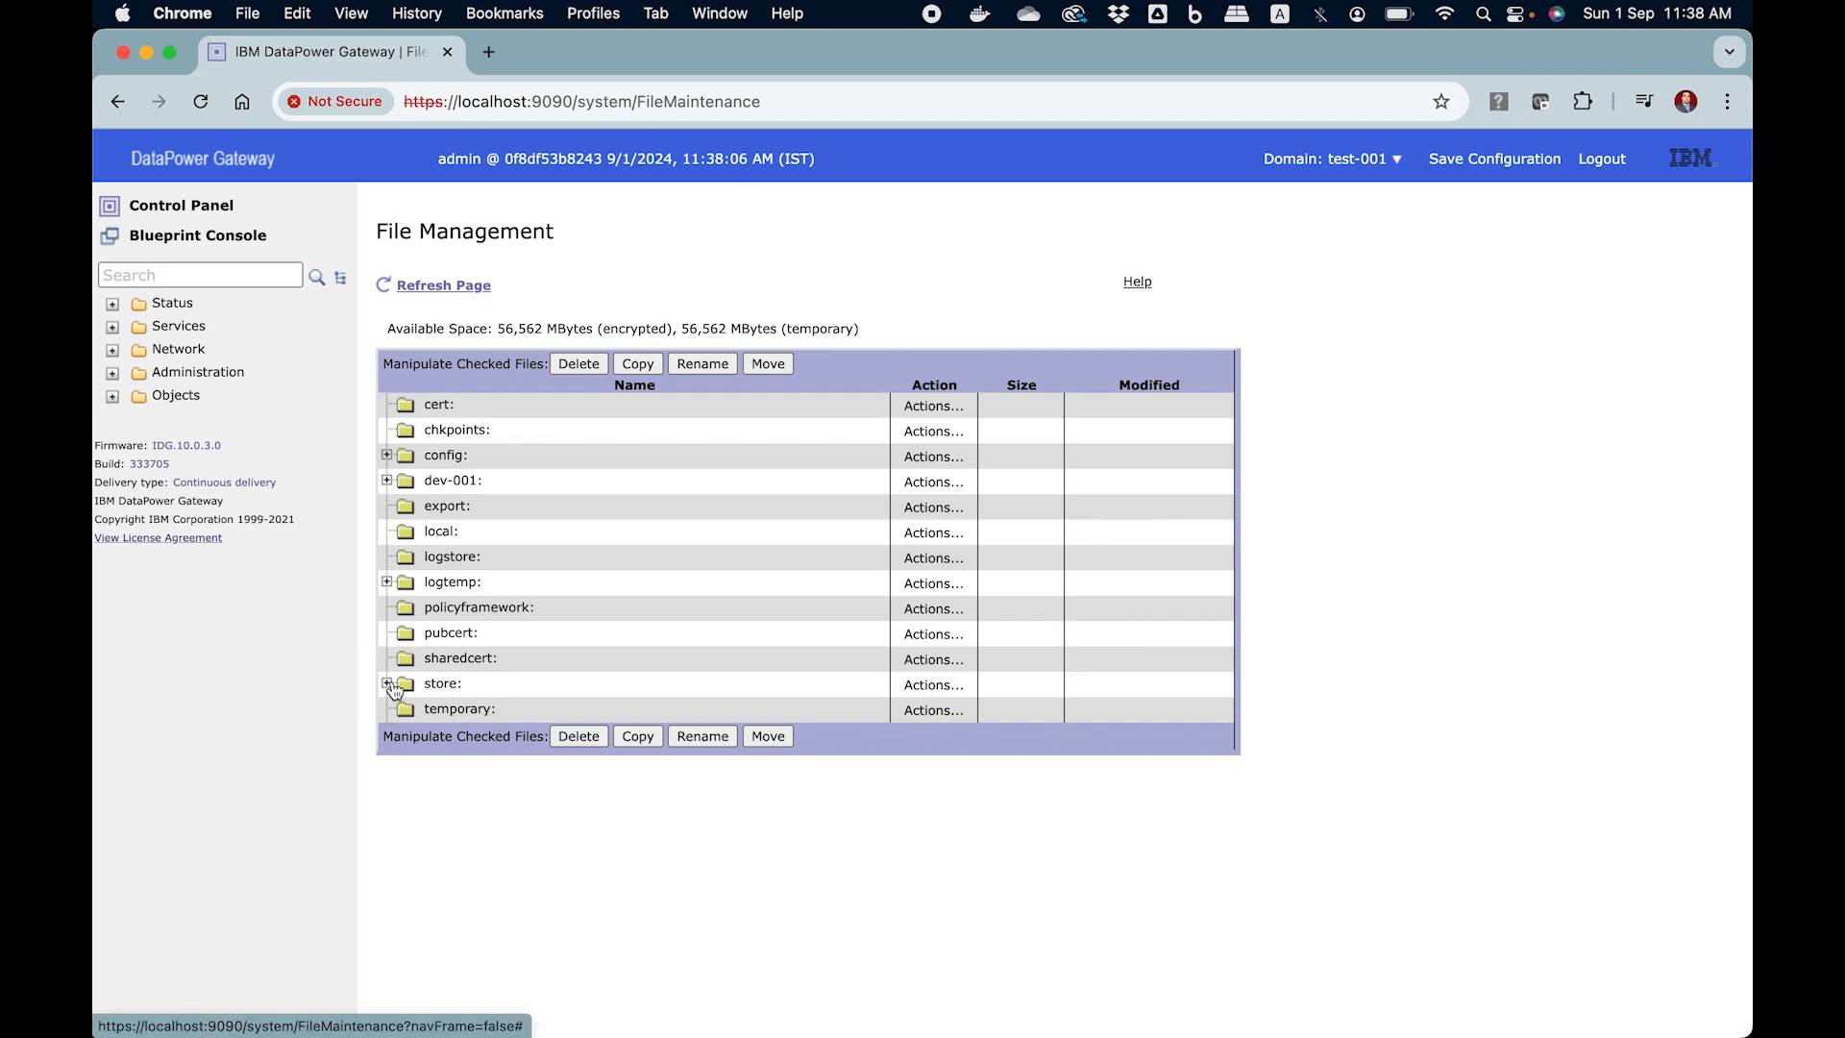
scroll(669, 798, down, 3)
scroll(669, 797, down, 2)
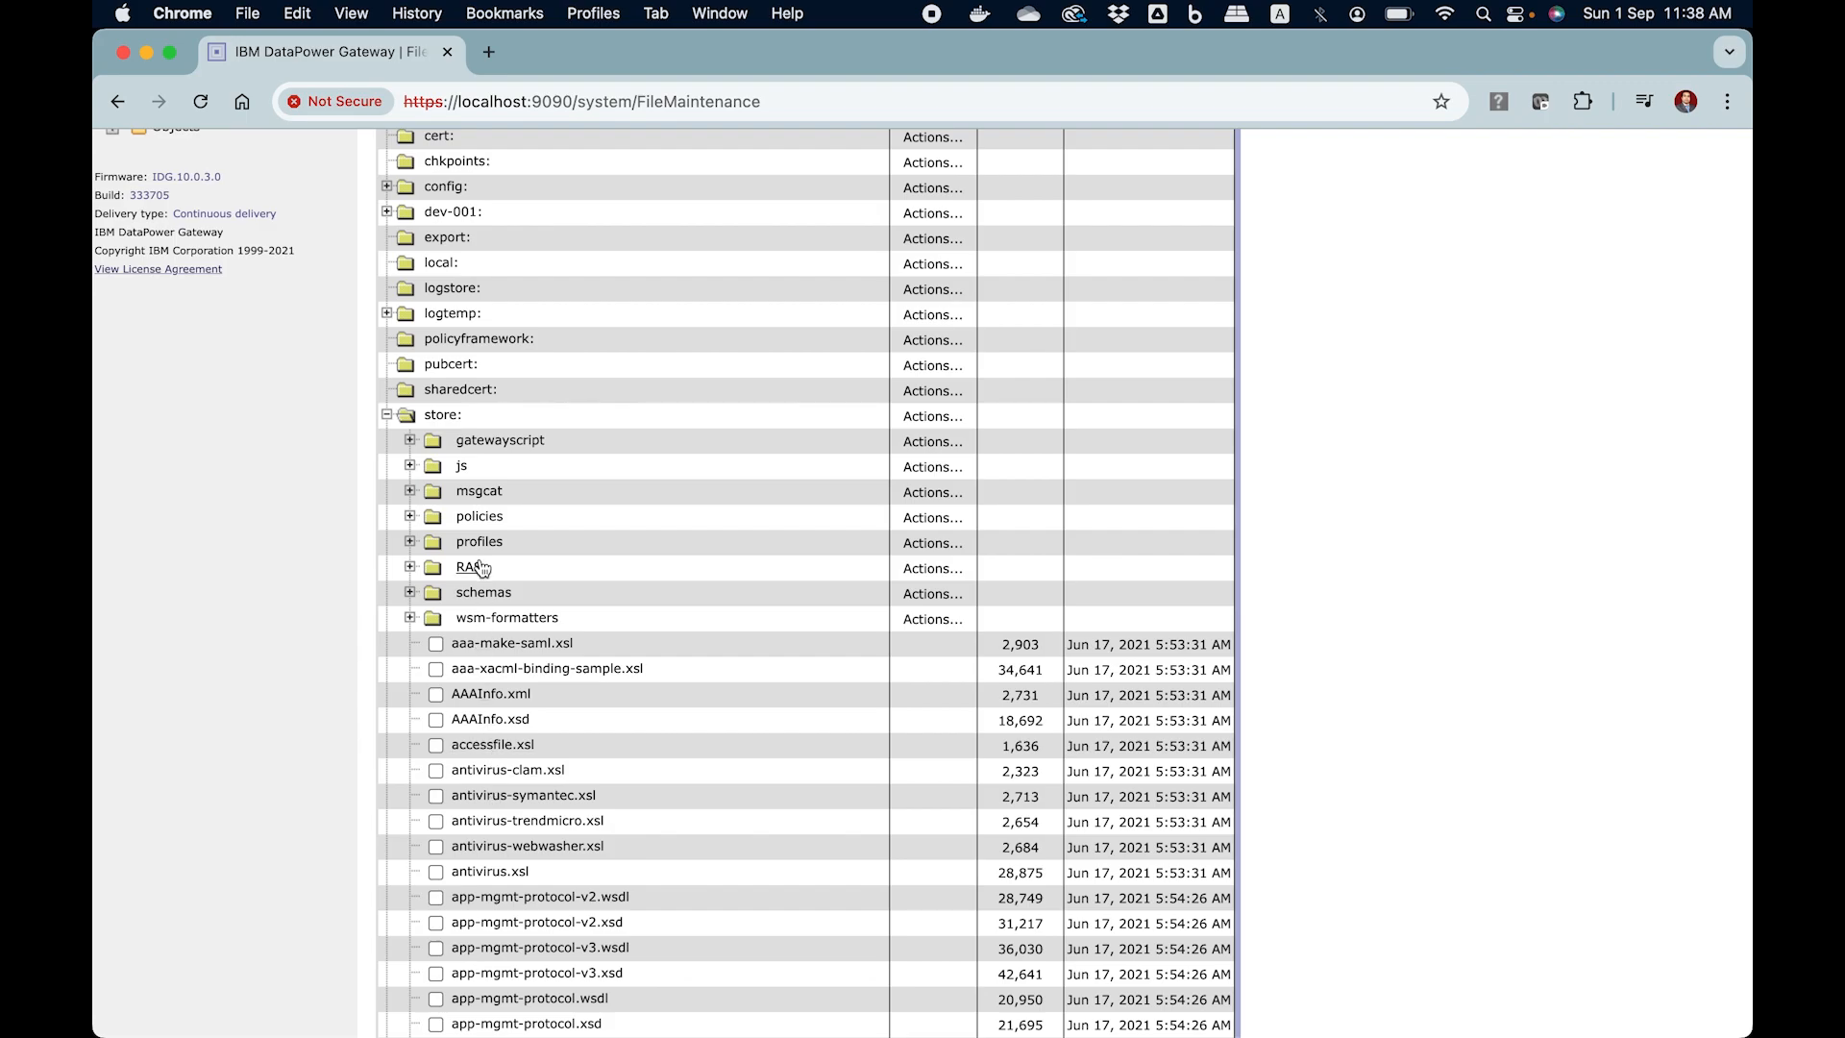
scroll(408, 840, down, 6)
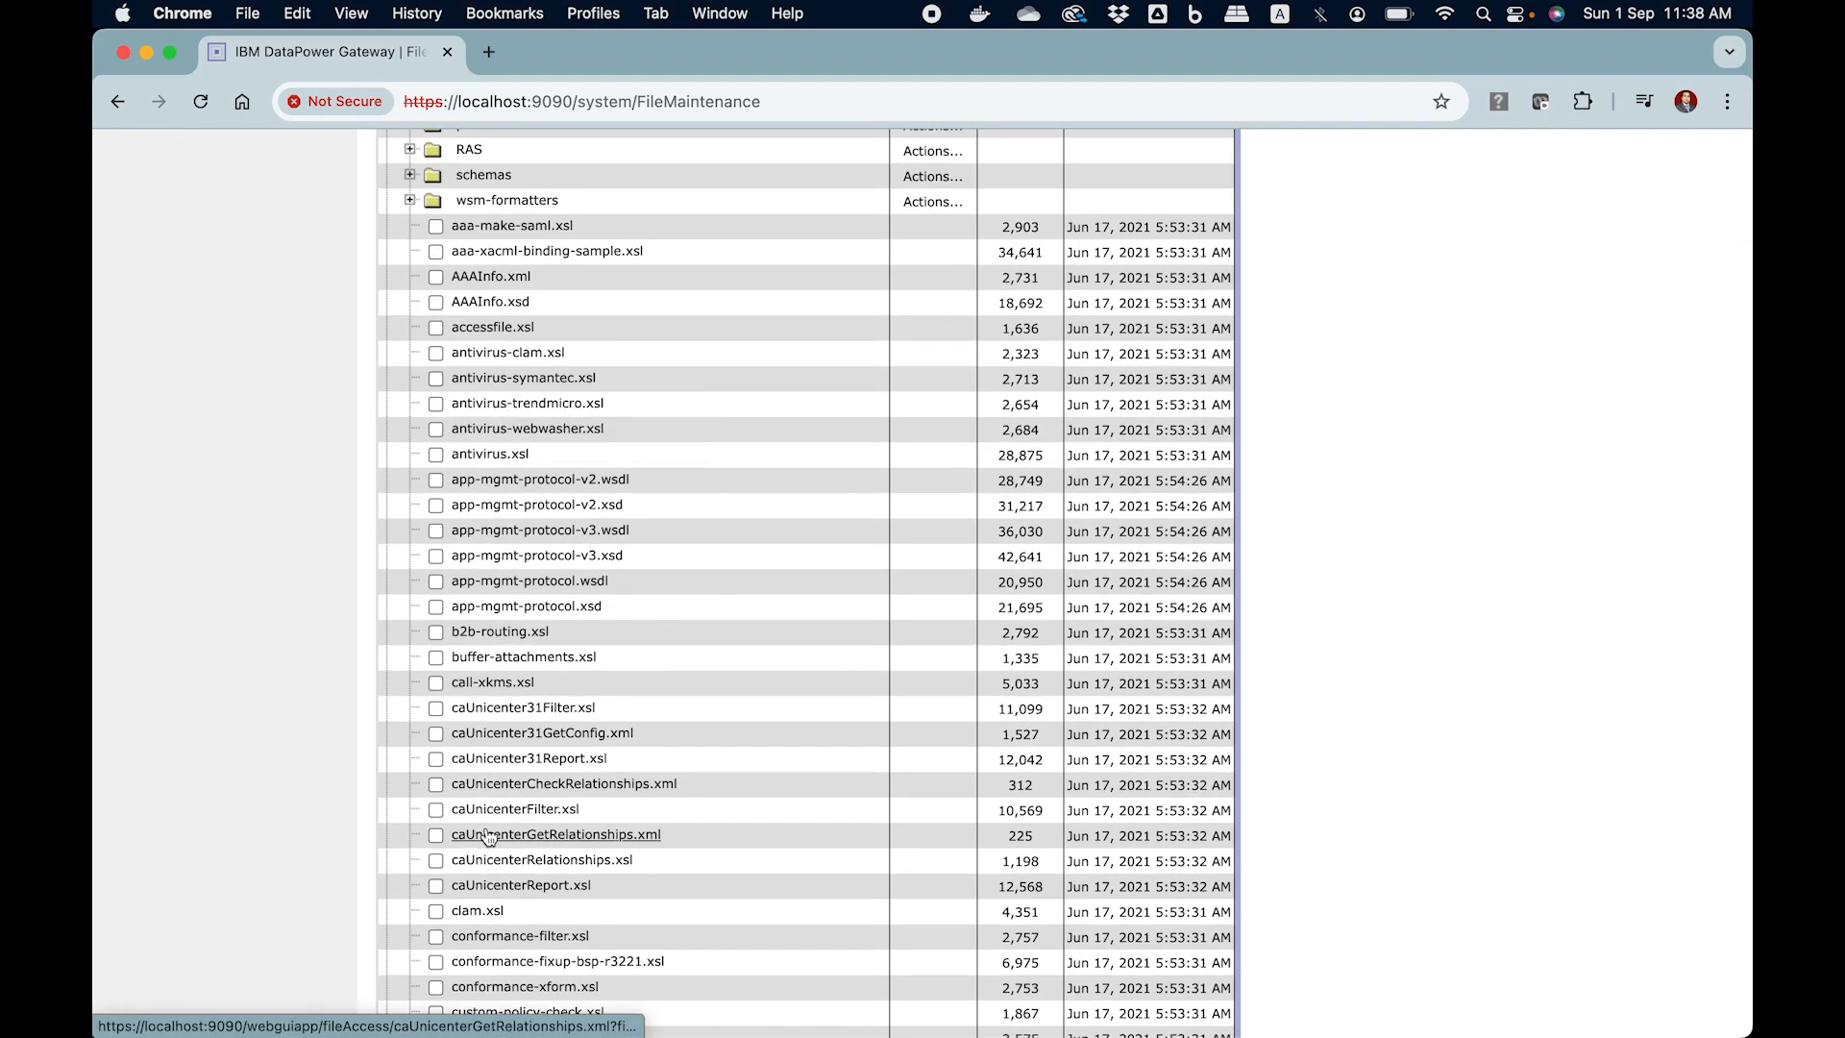
scroll(488, 834, up, 5)
scroll(488, 834, up, 1)
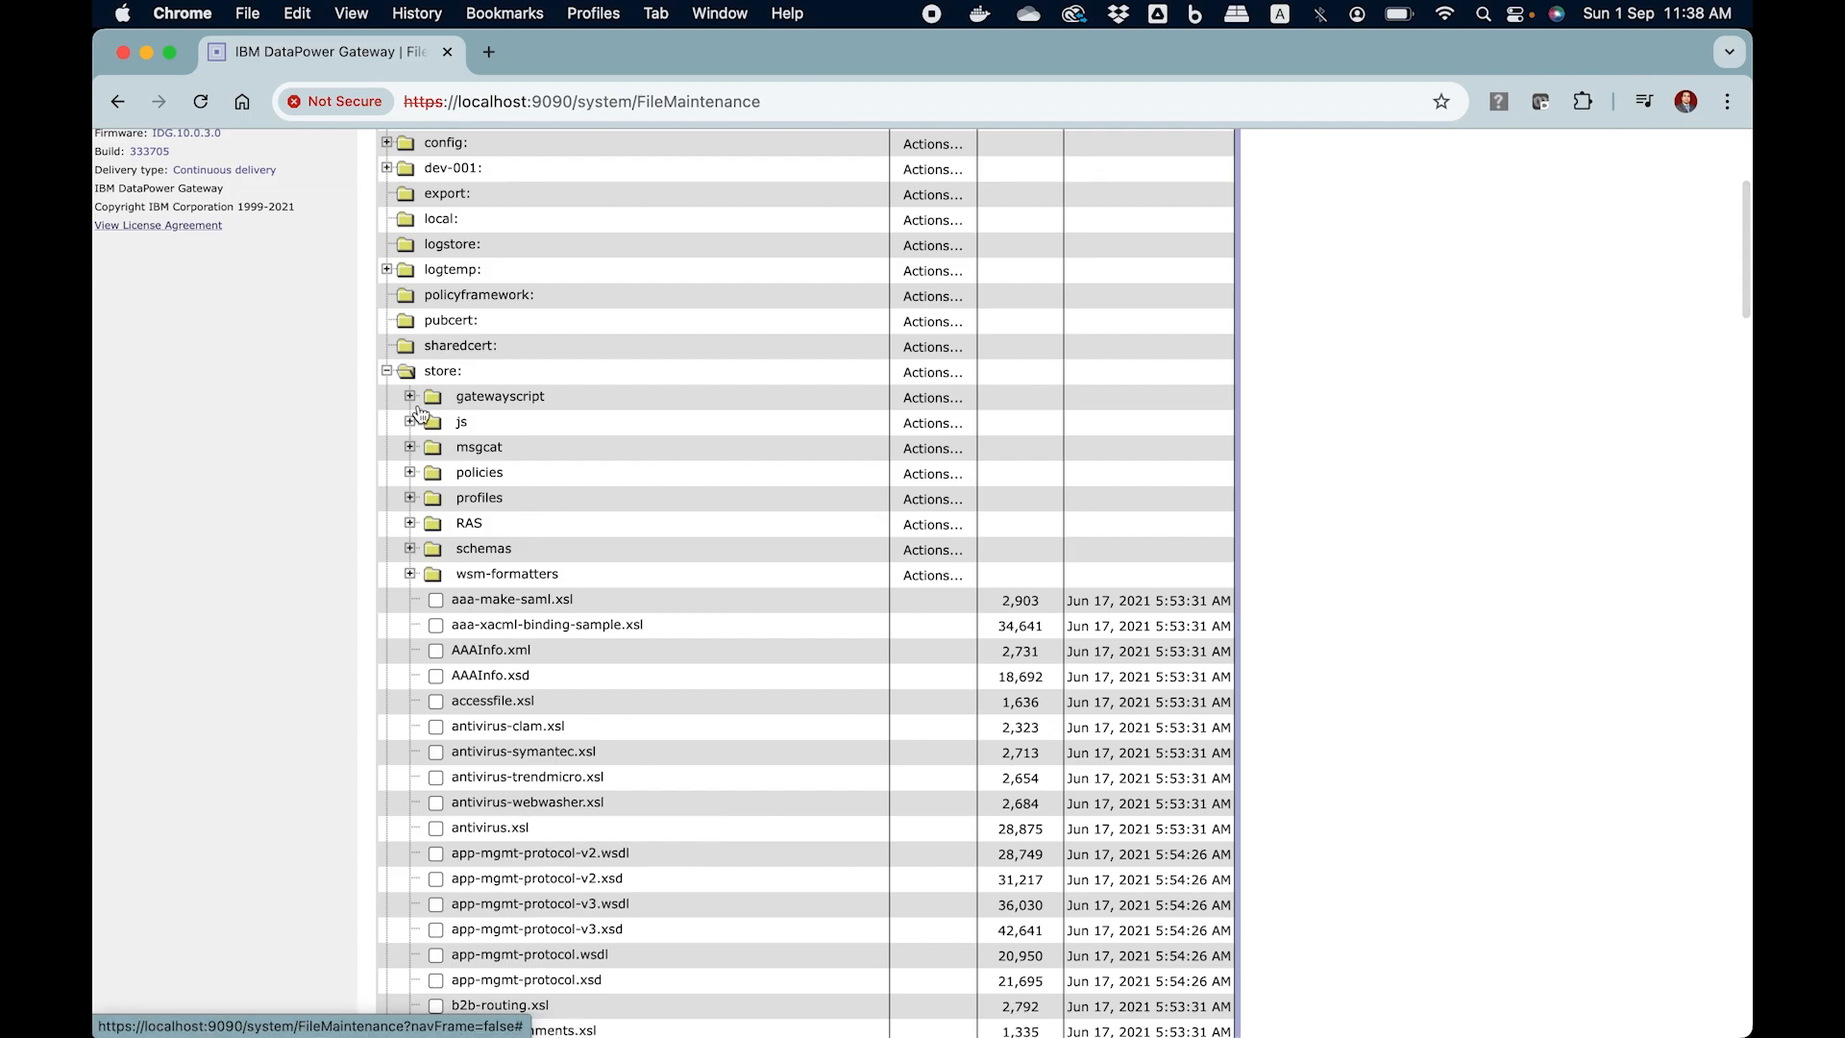
click(387, 372)
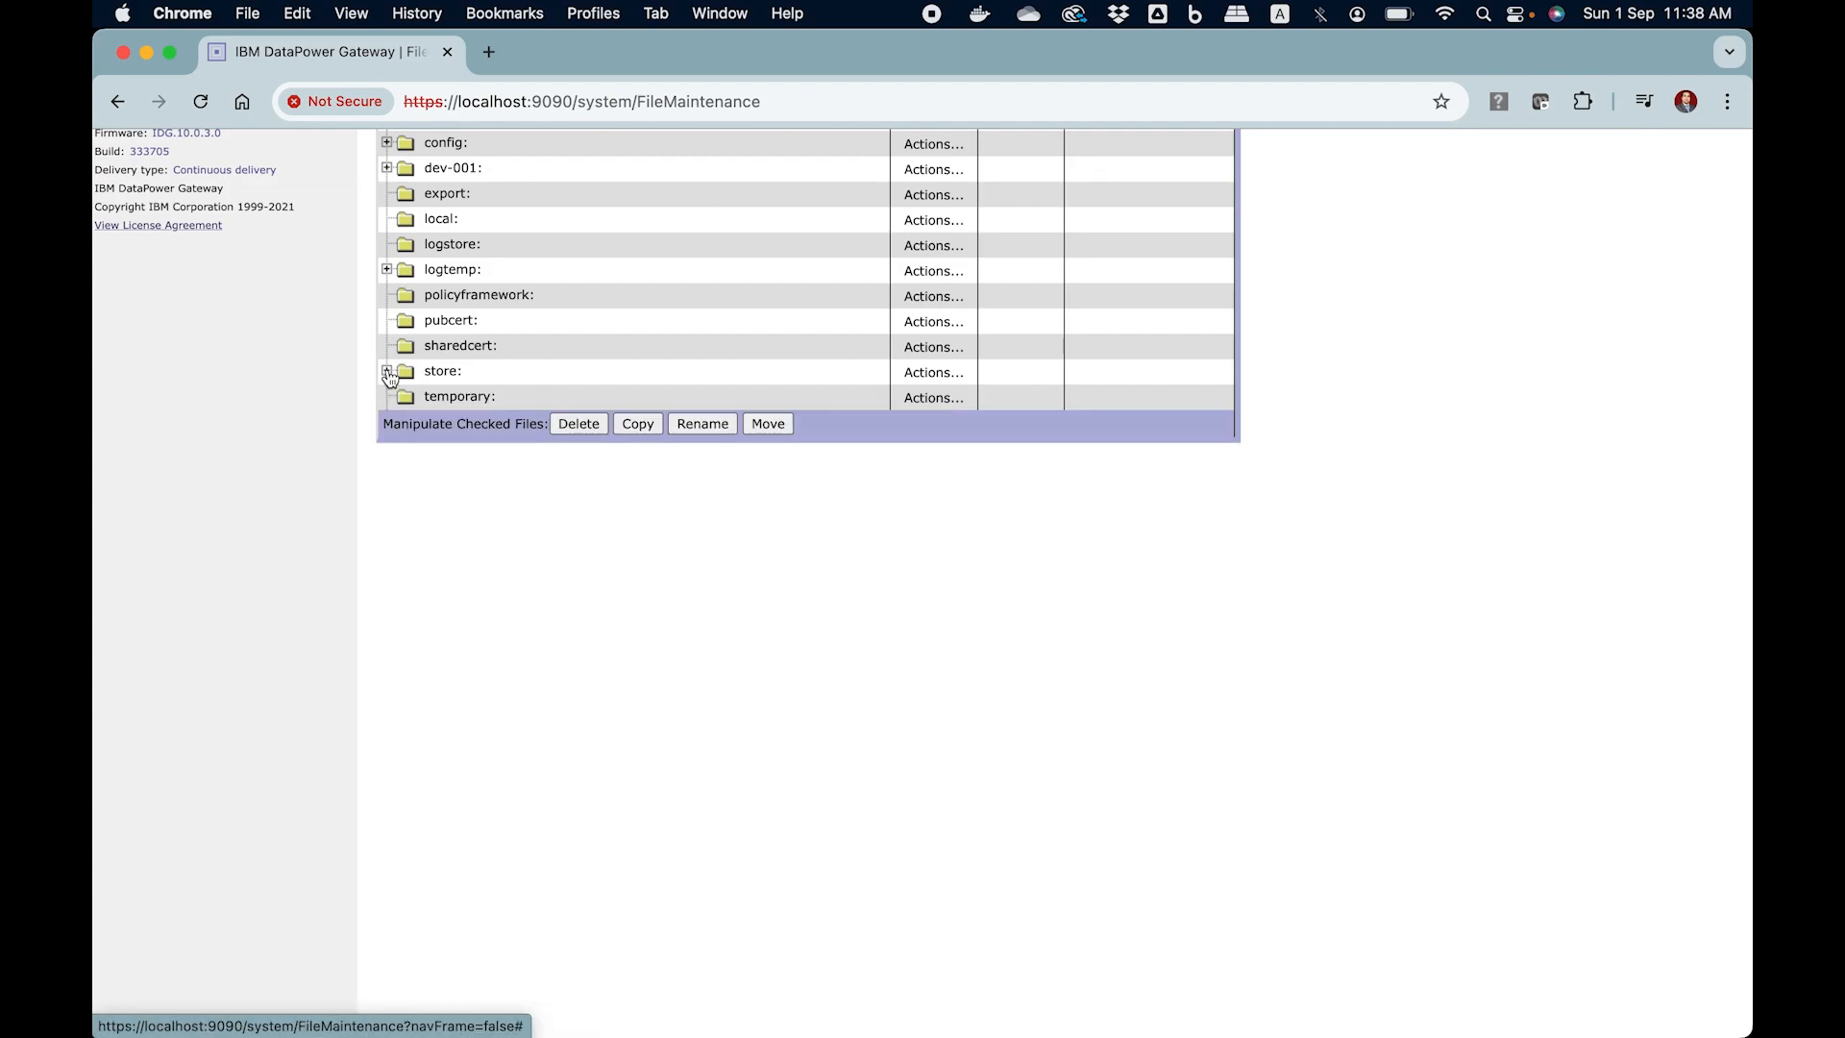
scroll(336, 451, up, 3)
scroll(336, 451, up, 2)
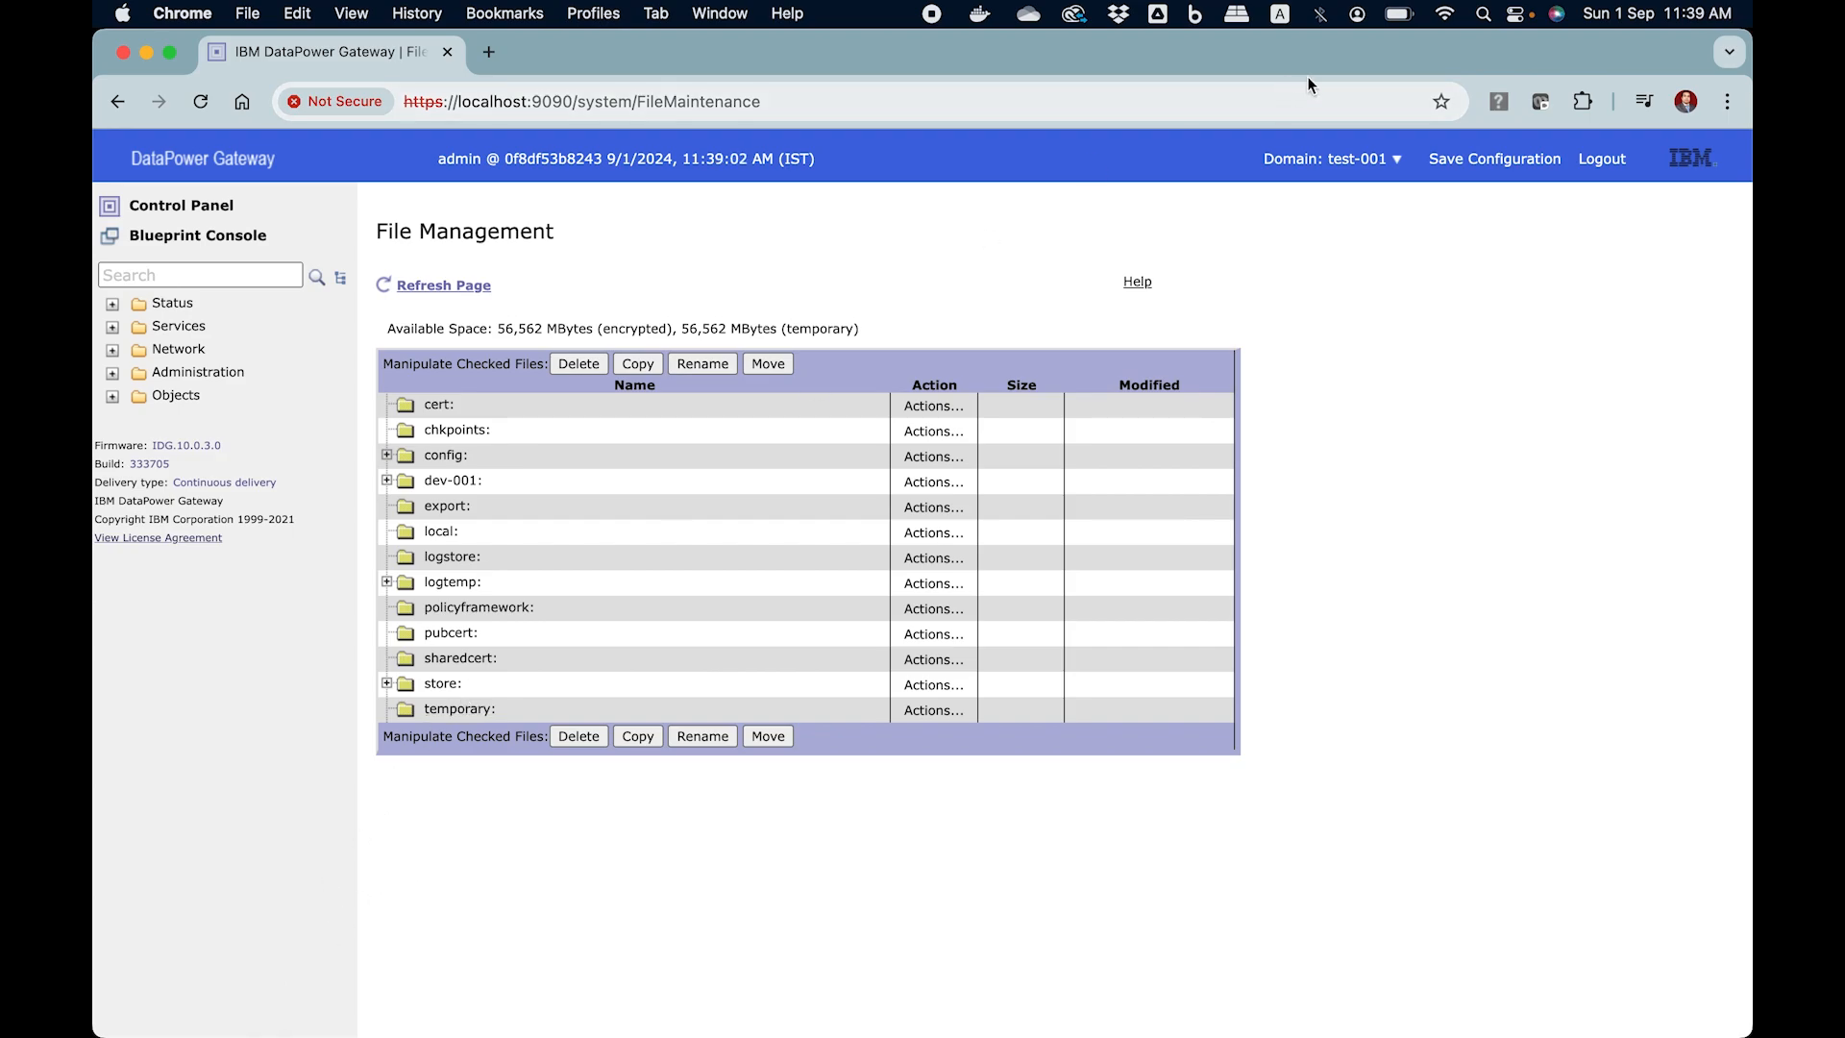
Expand the dev-001: directory in the test-001 file listing to view the files it shares
click(1331, 158)
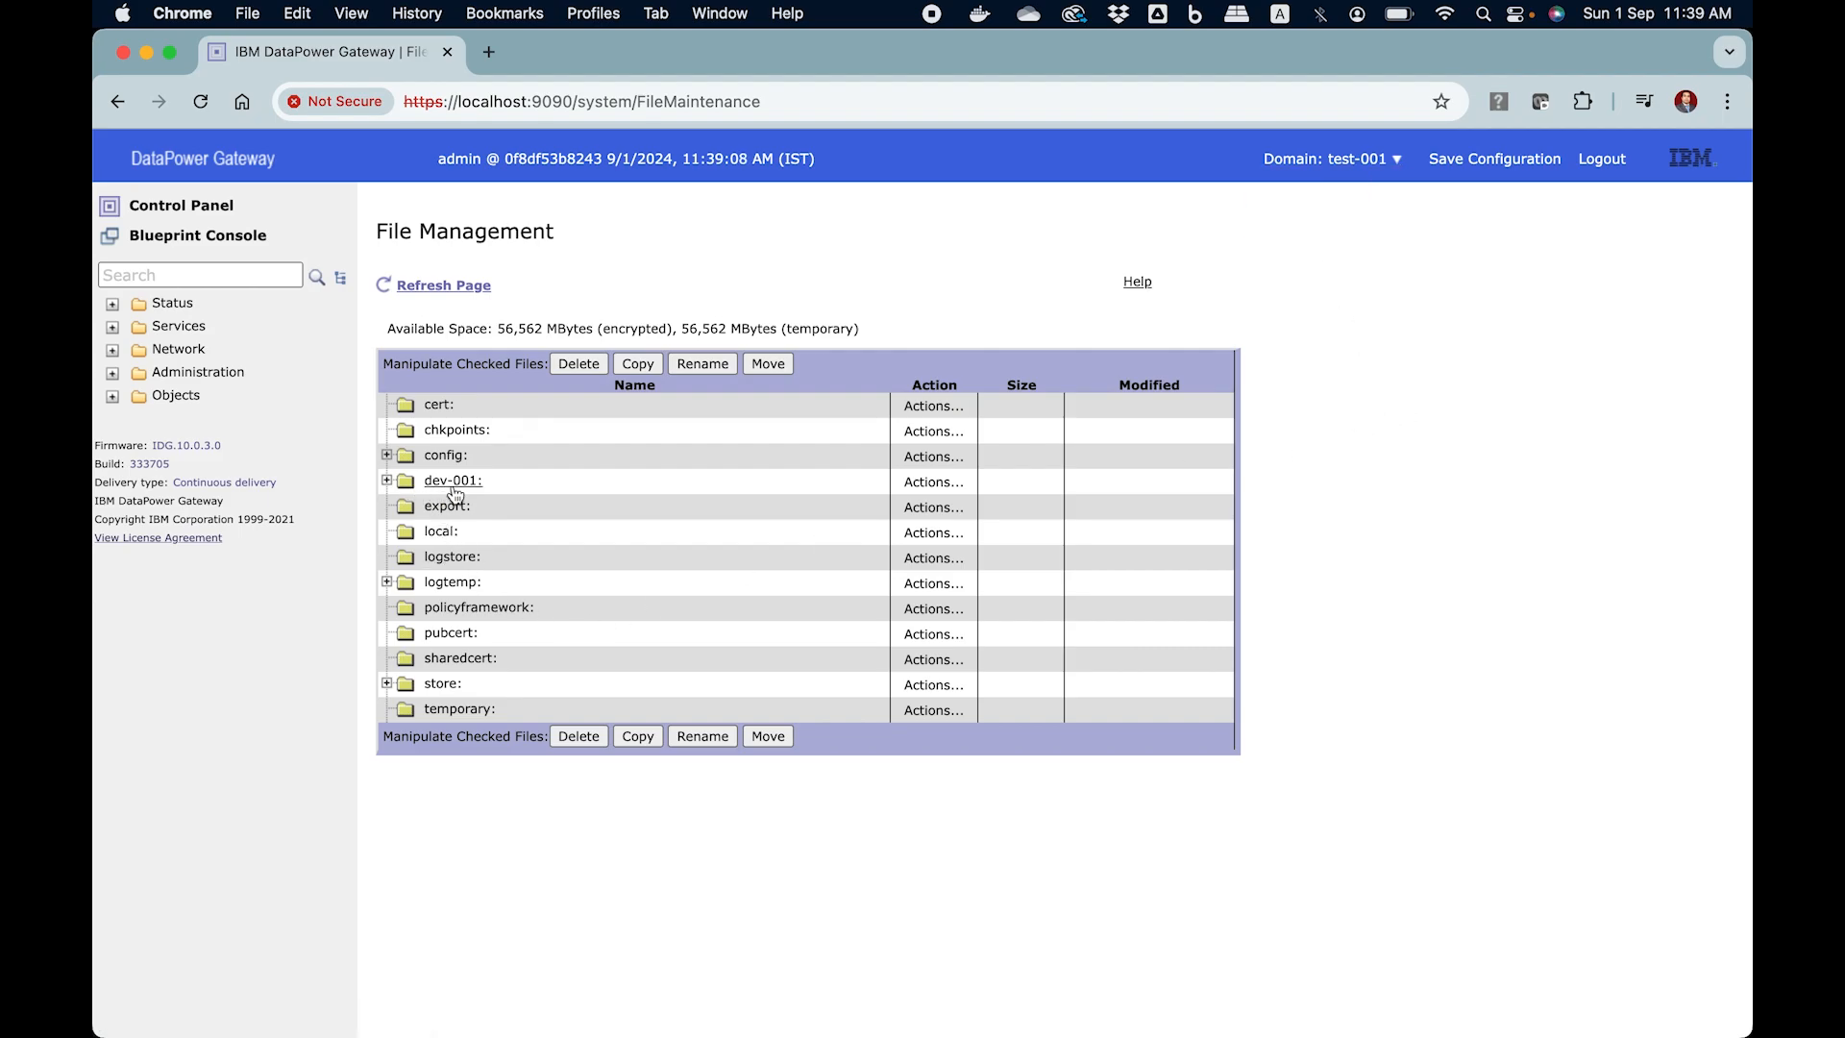
click(387, 480)
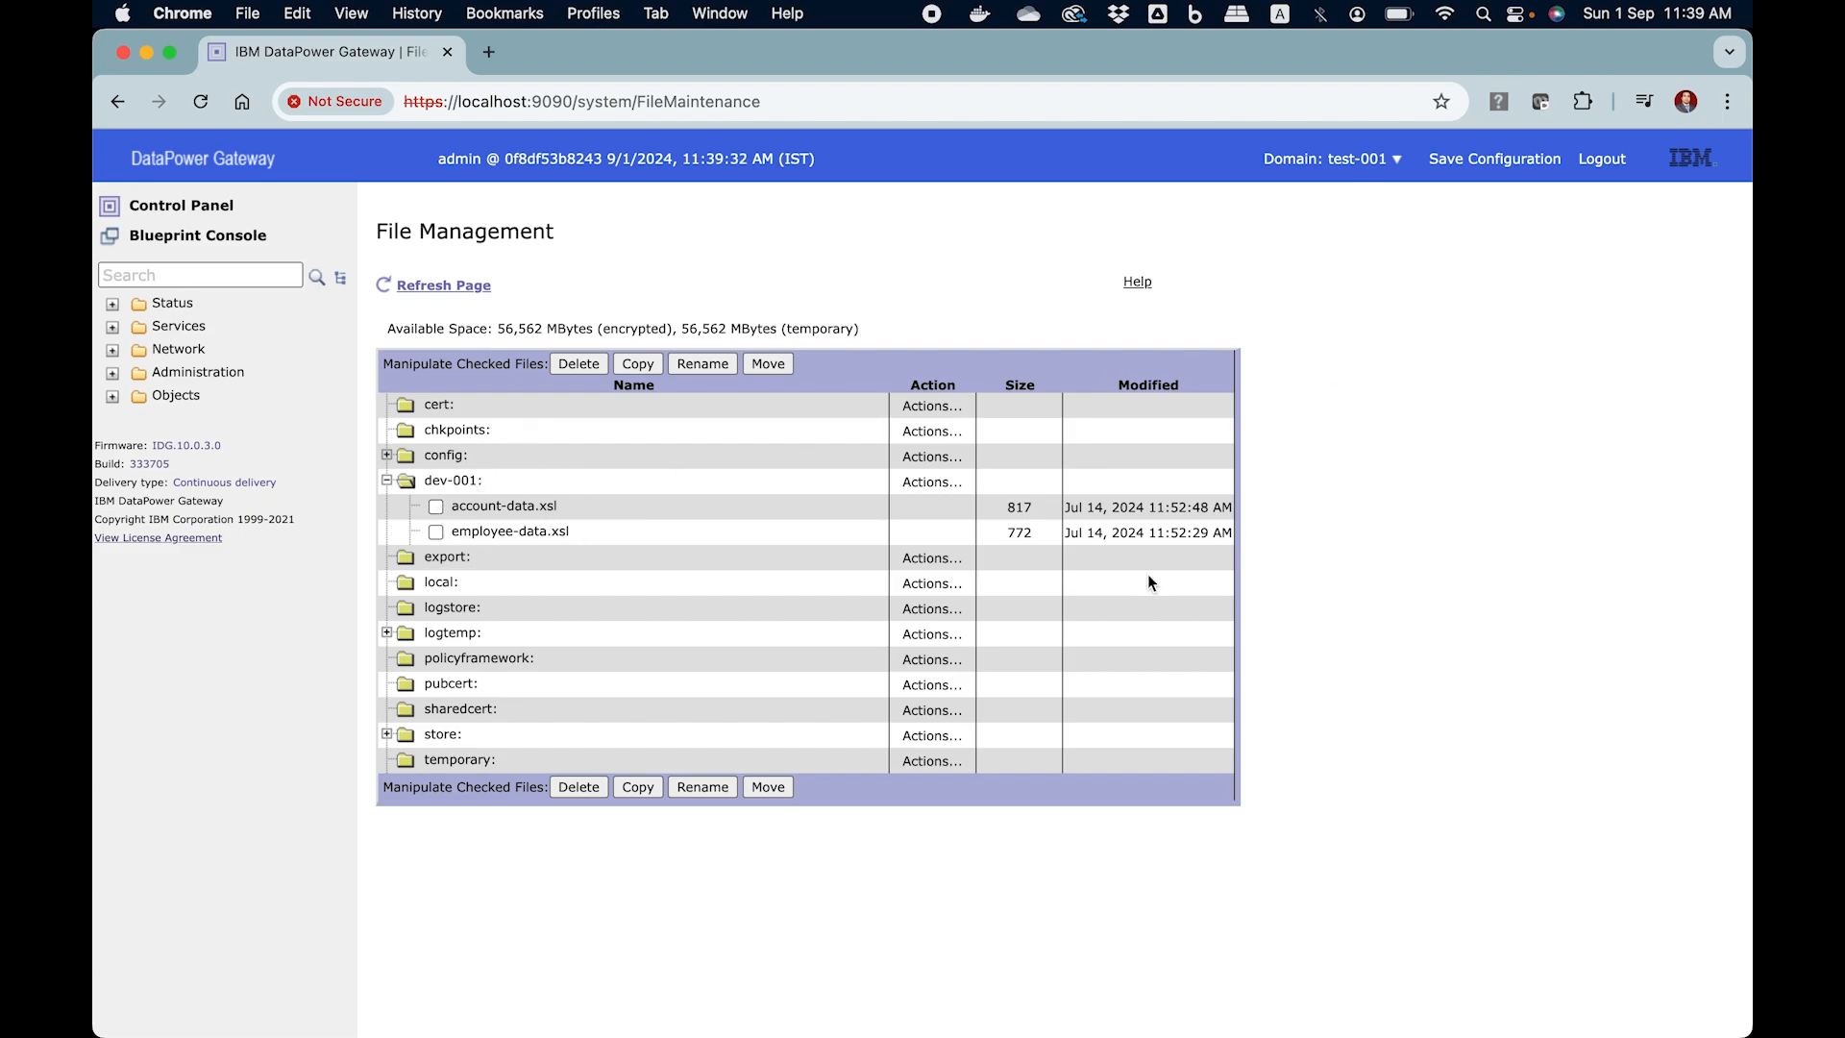
Switch to the dev-001 domain and inspect the files in its local: directory in File Management
click(1371, 158)
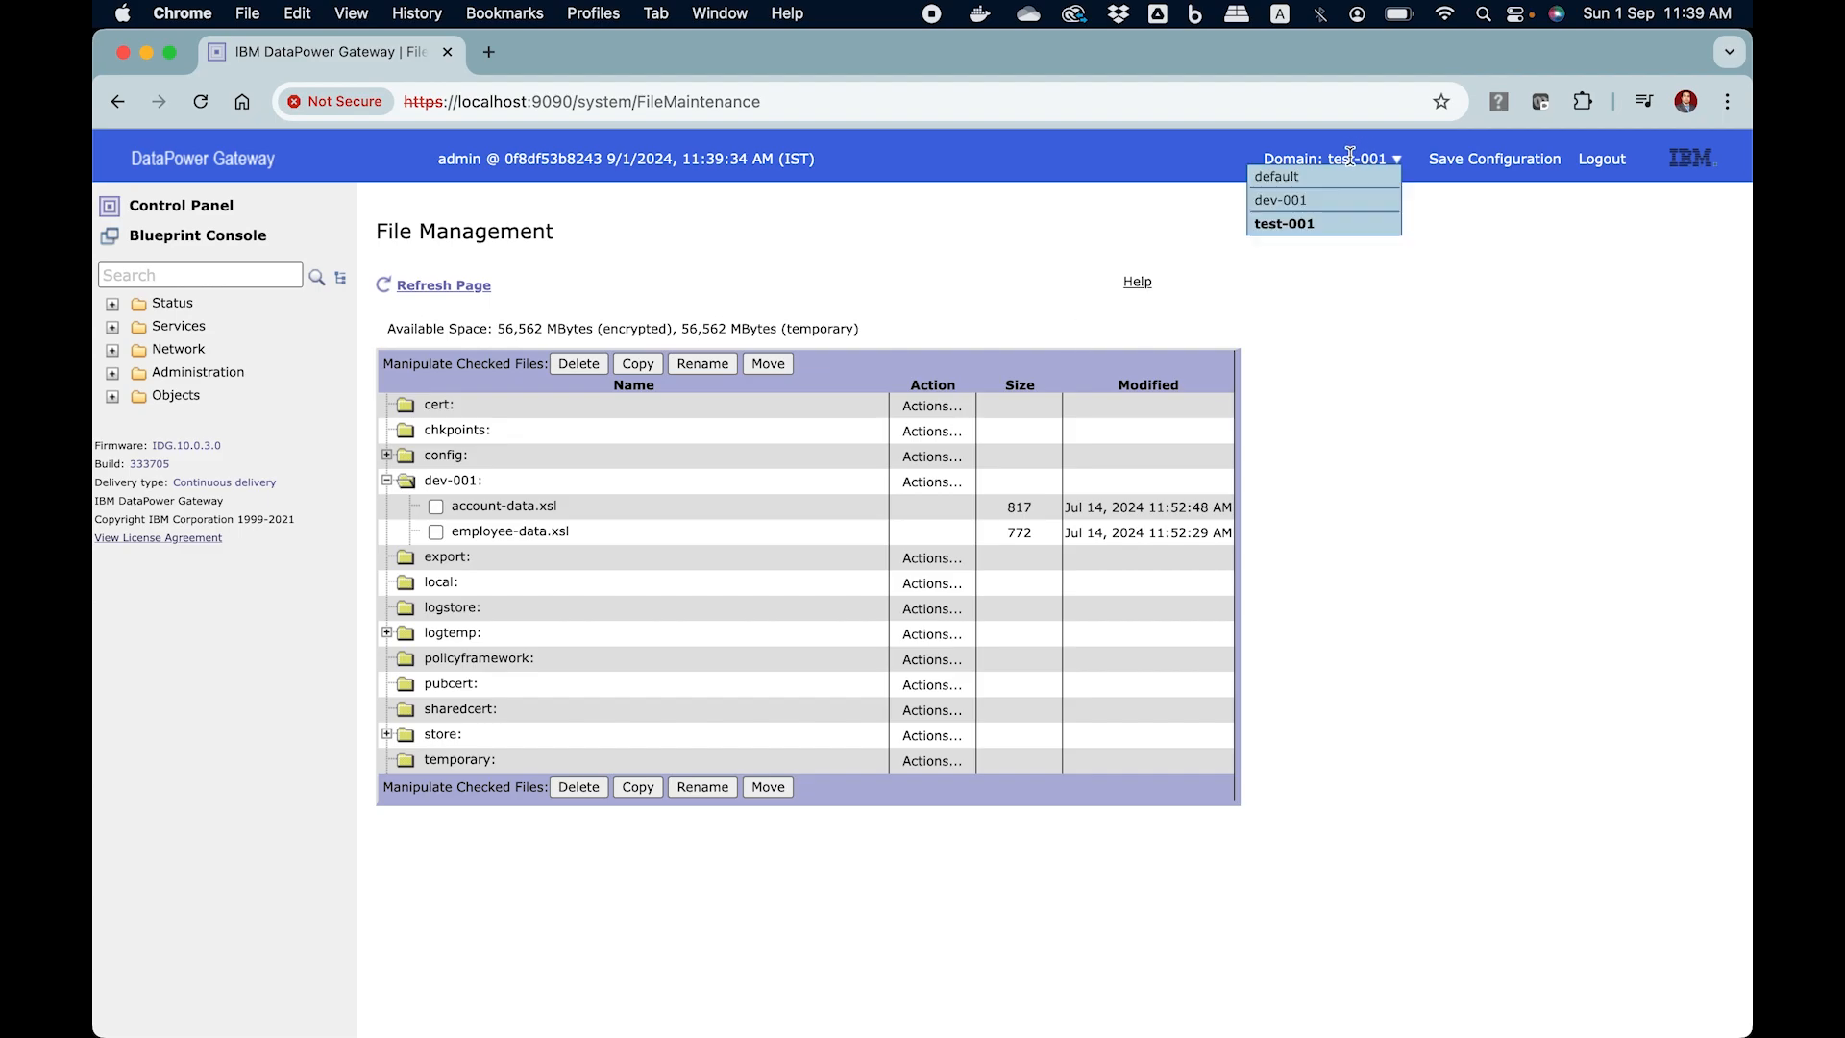
click(1325, 202)
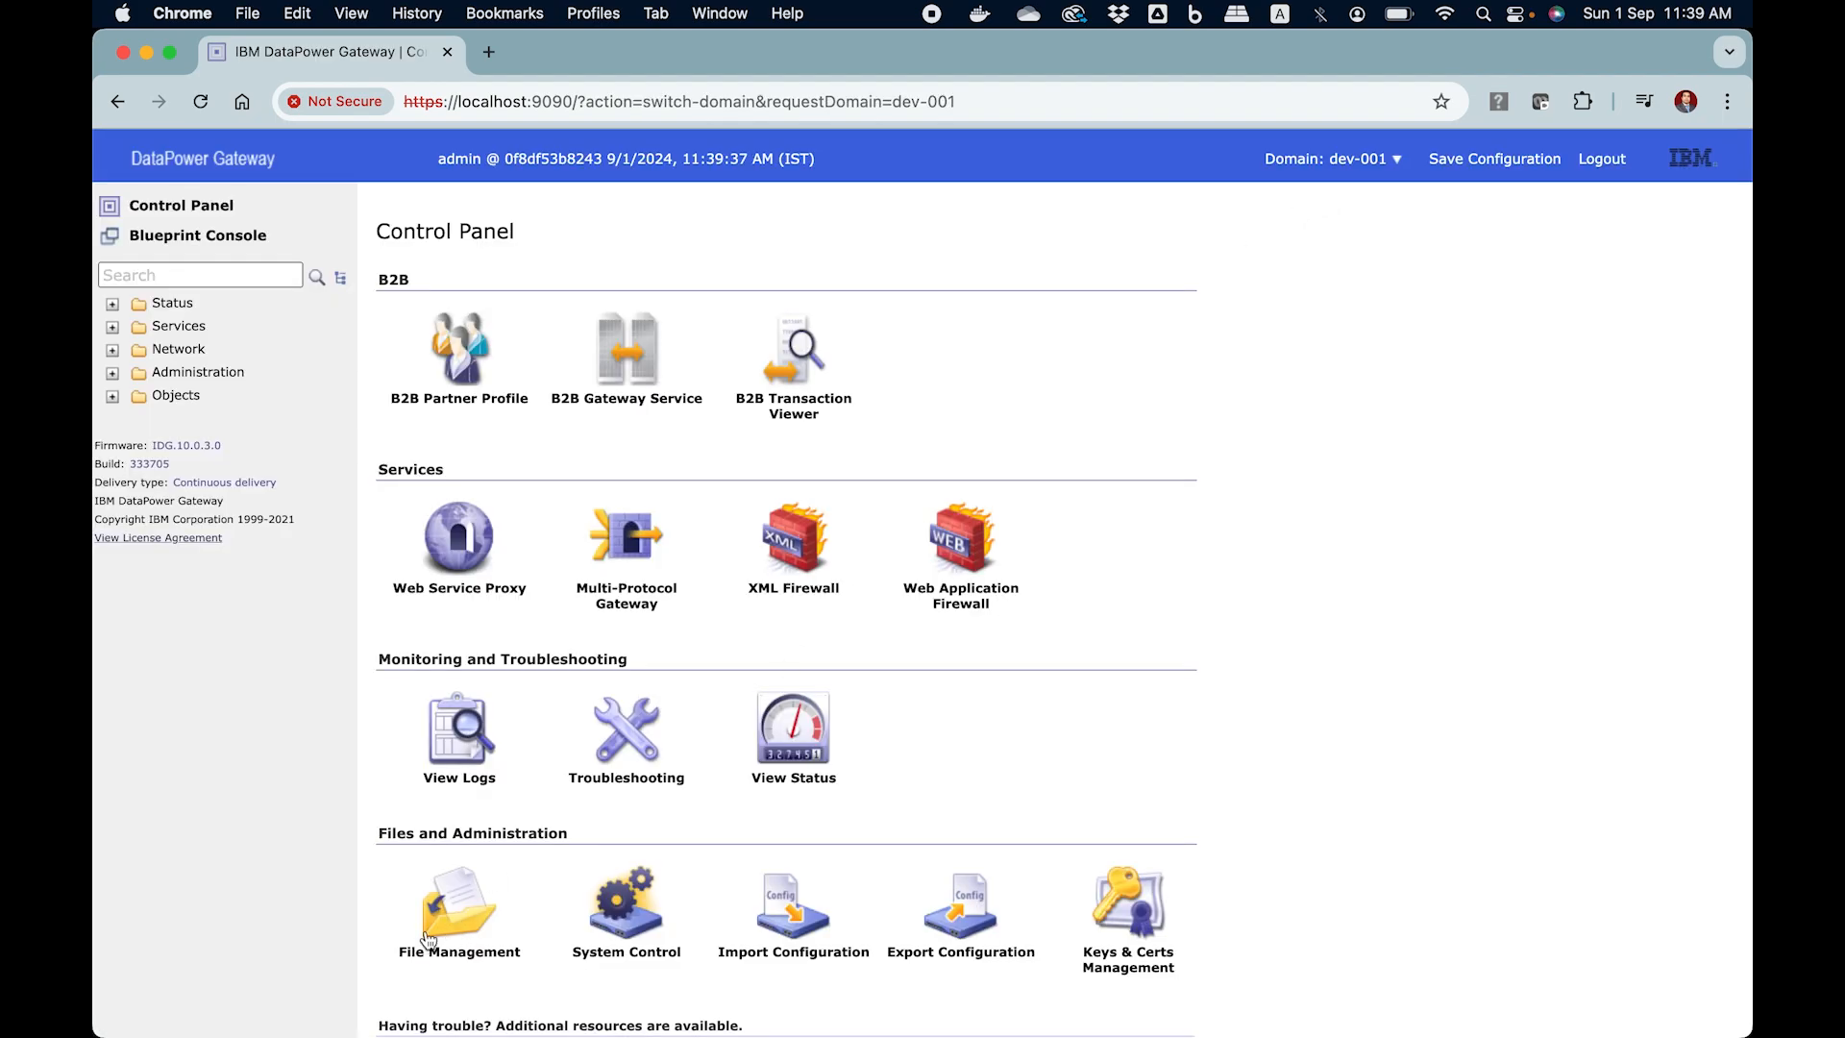
click(451, 928)
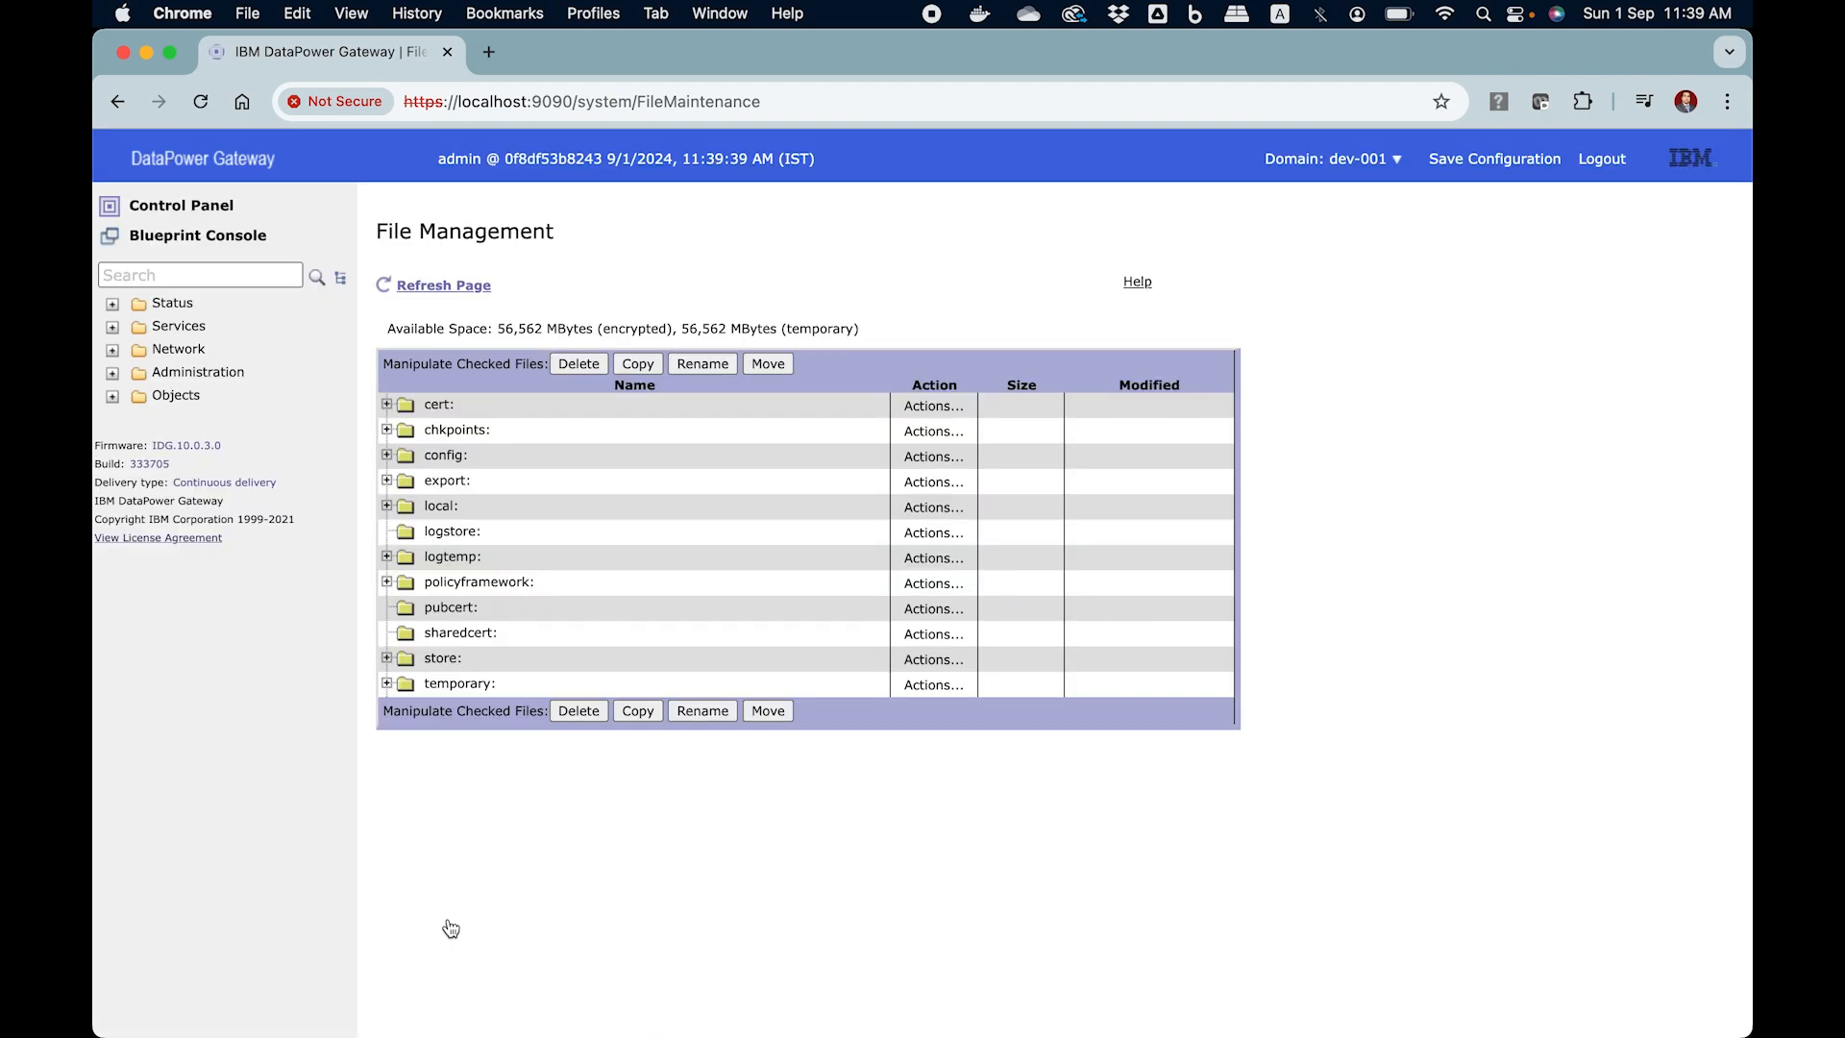
click(387, 506)
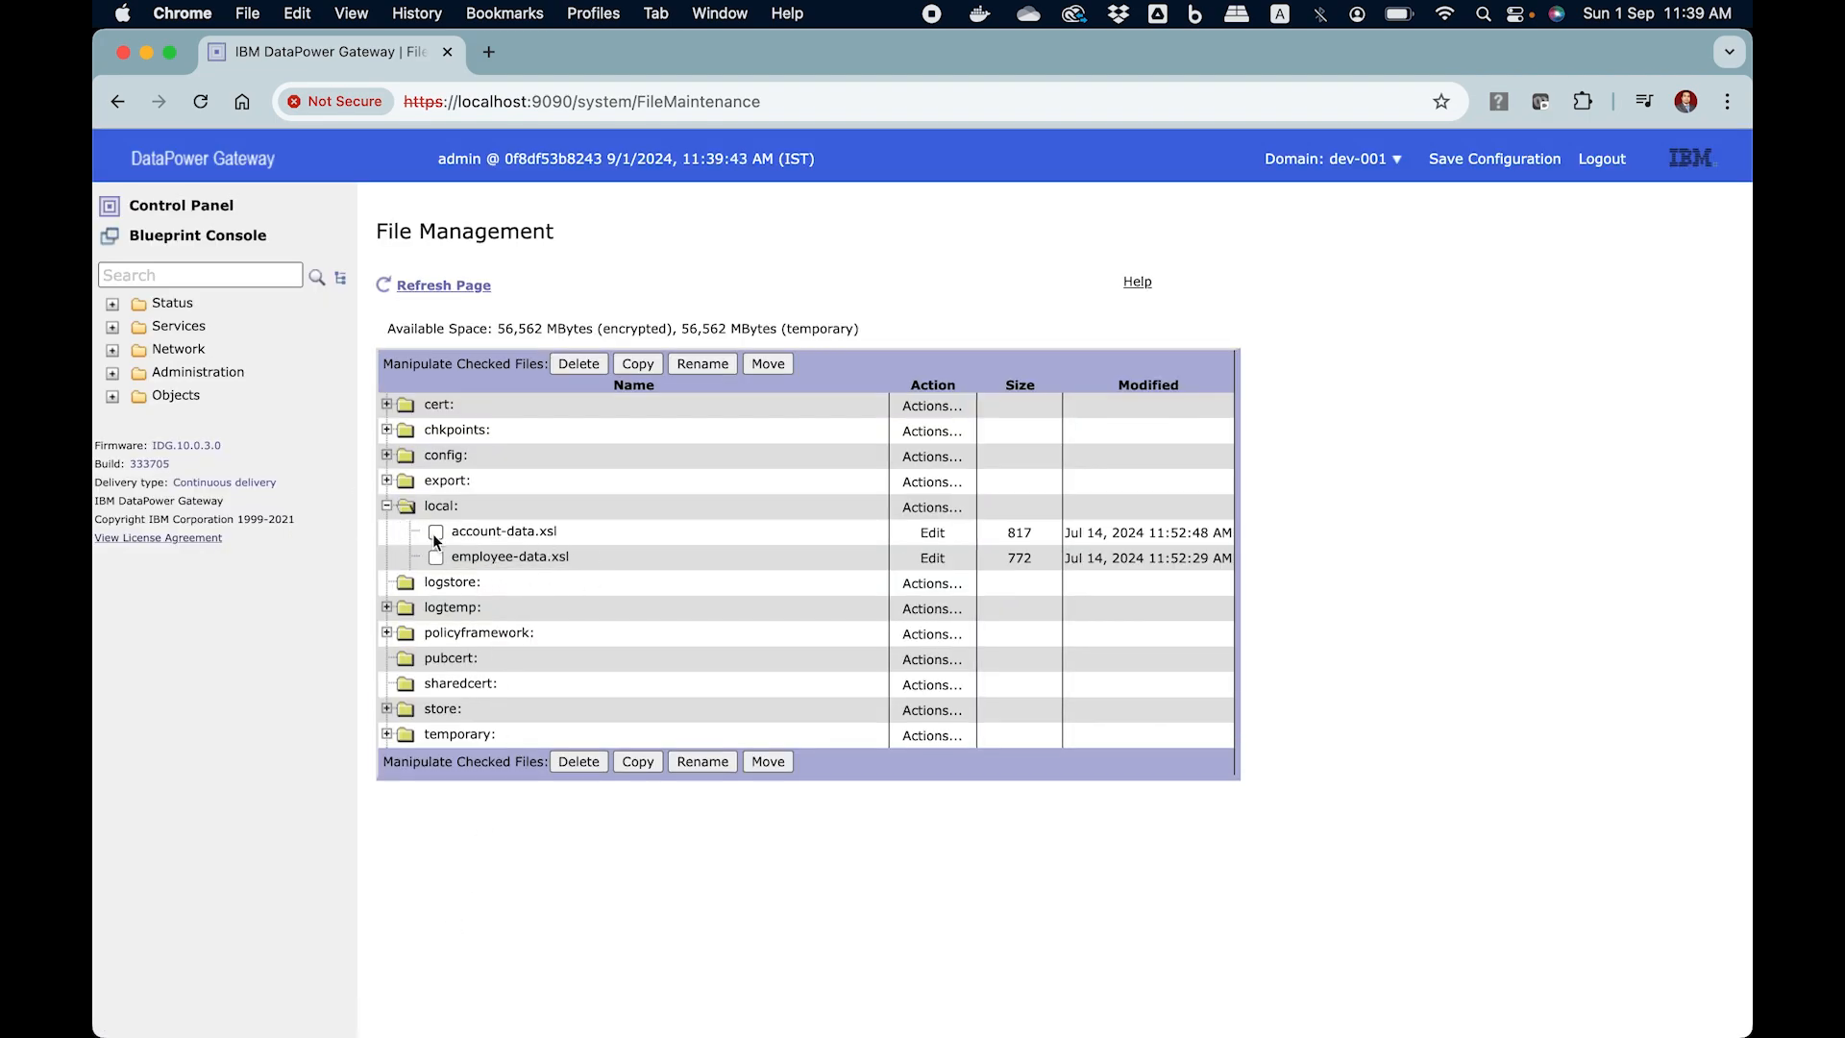
click(388, 507)
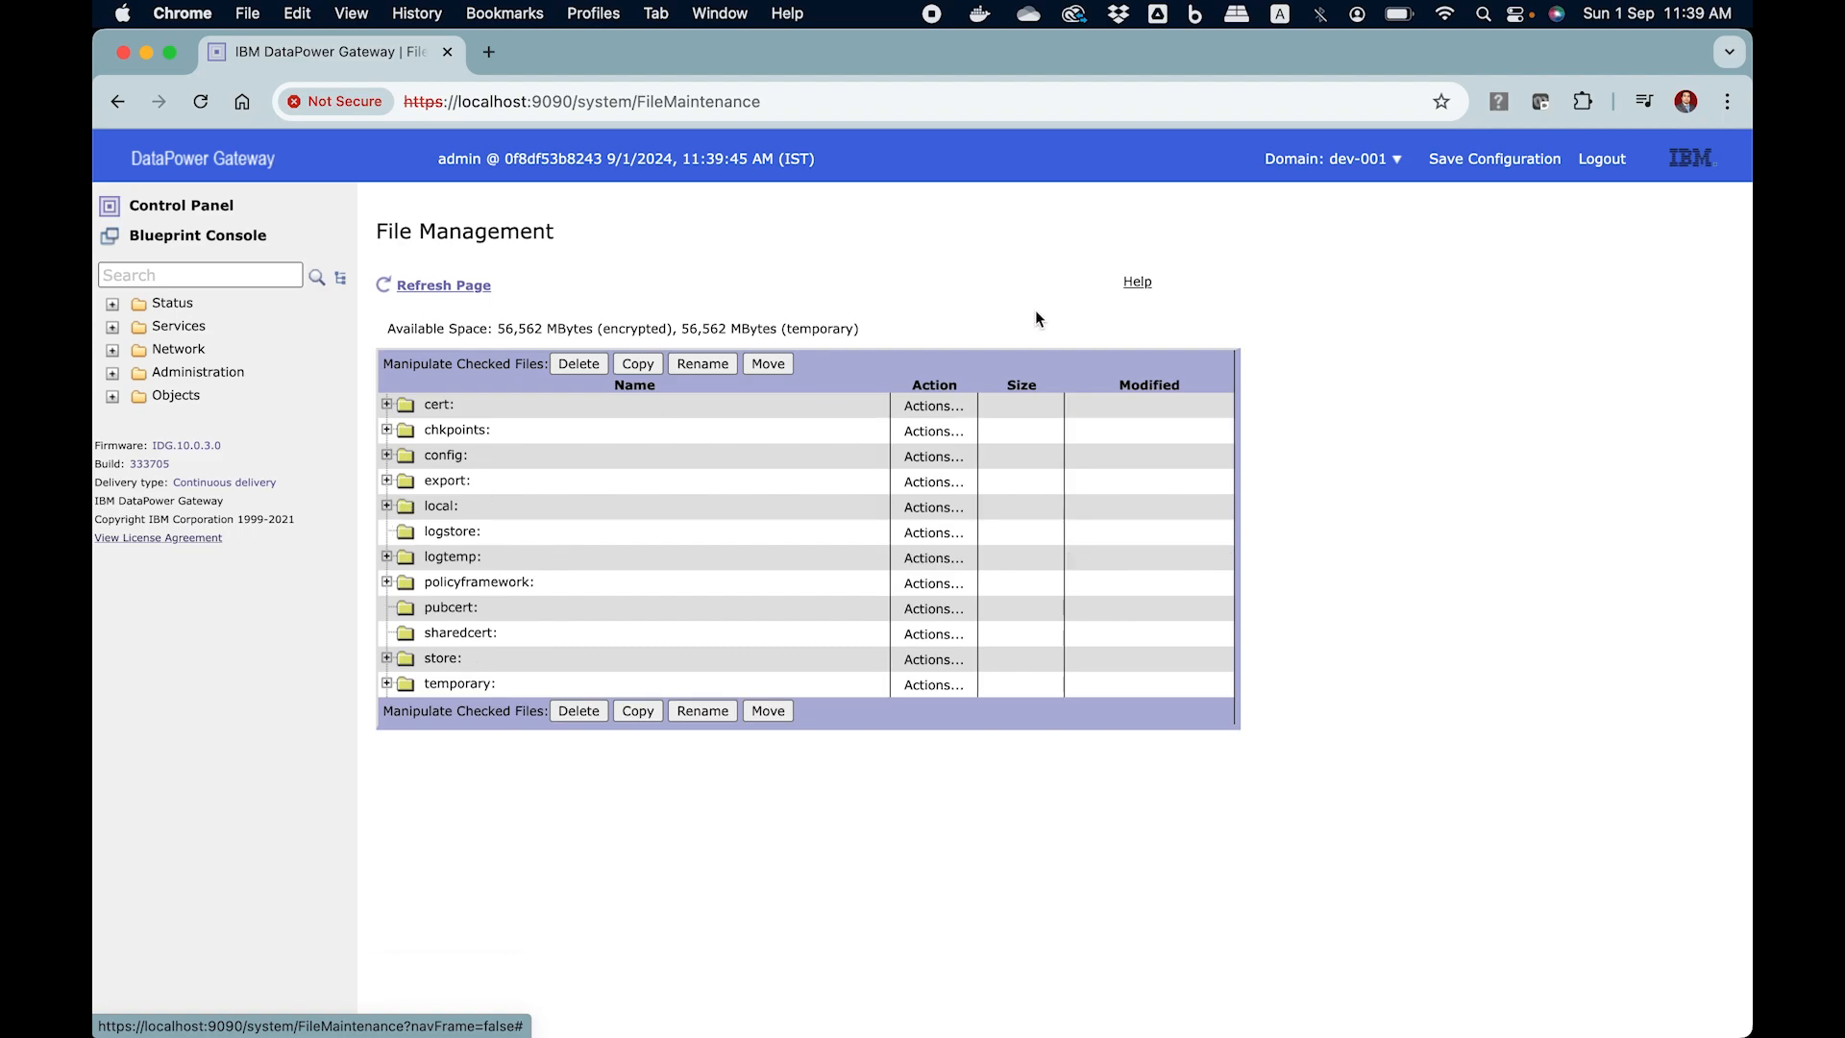
Switch back to the default domain
click(1336, 159)
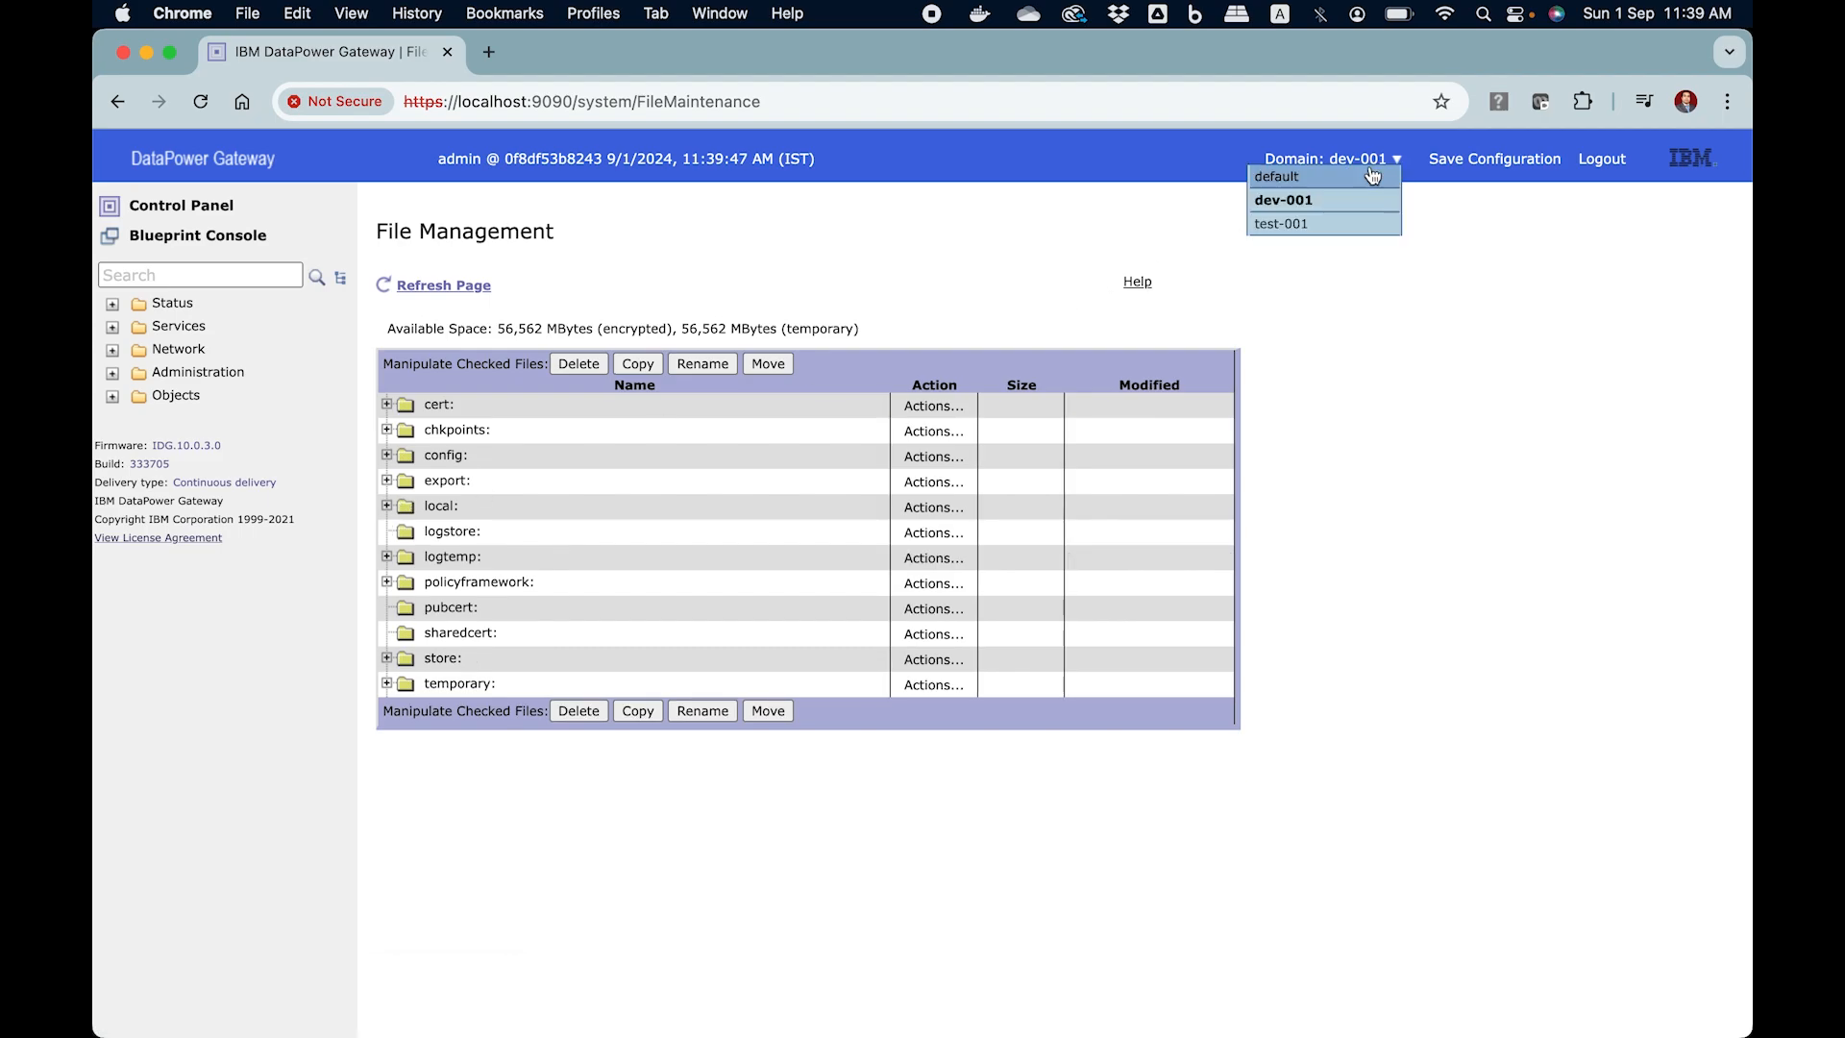
click(1319, 177)
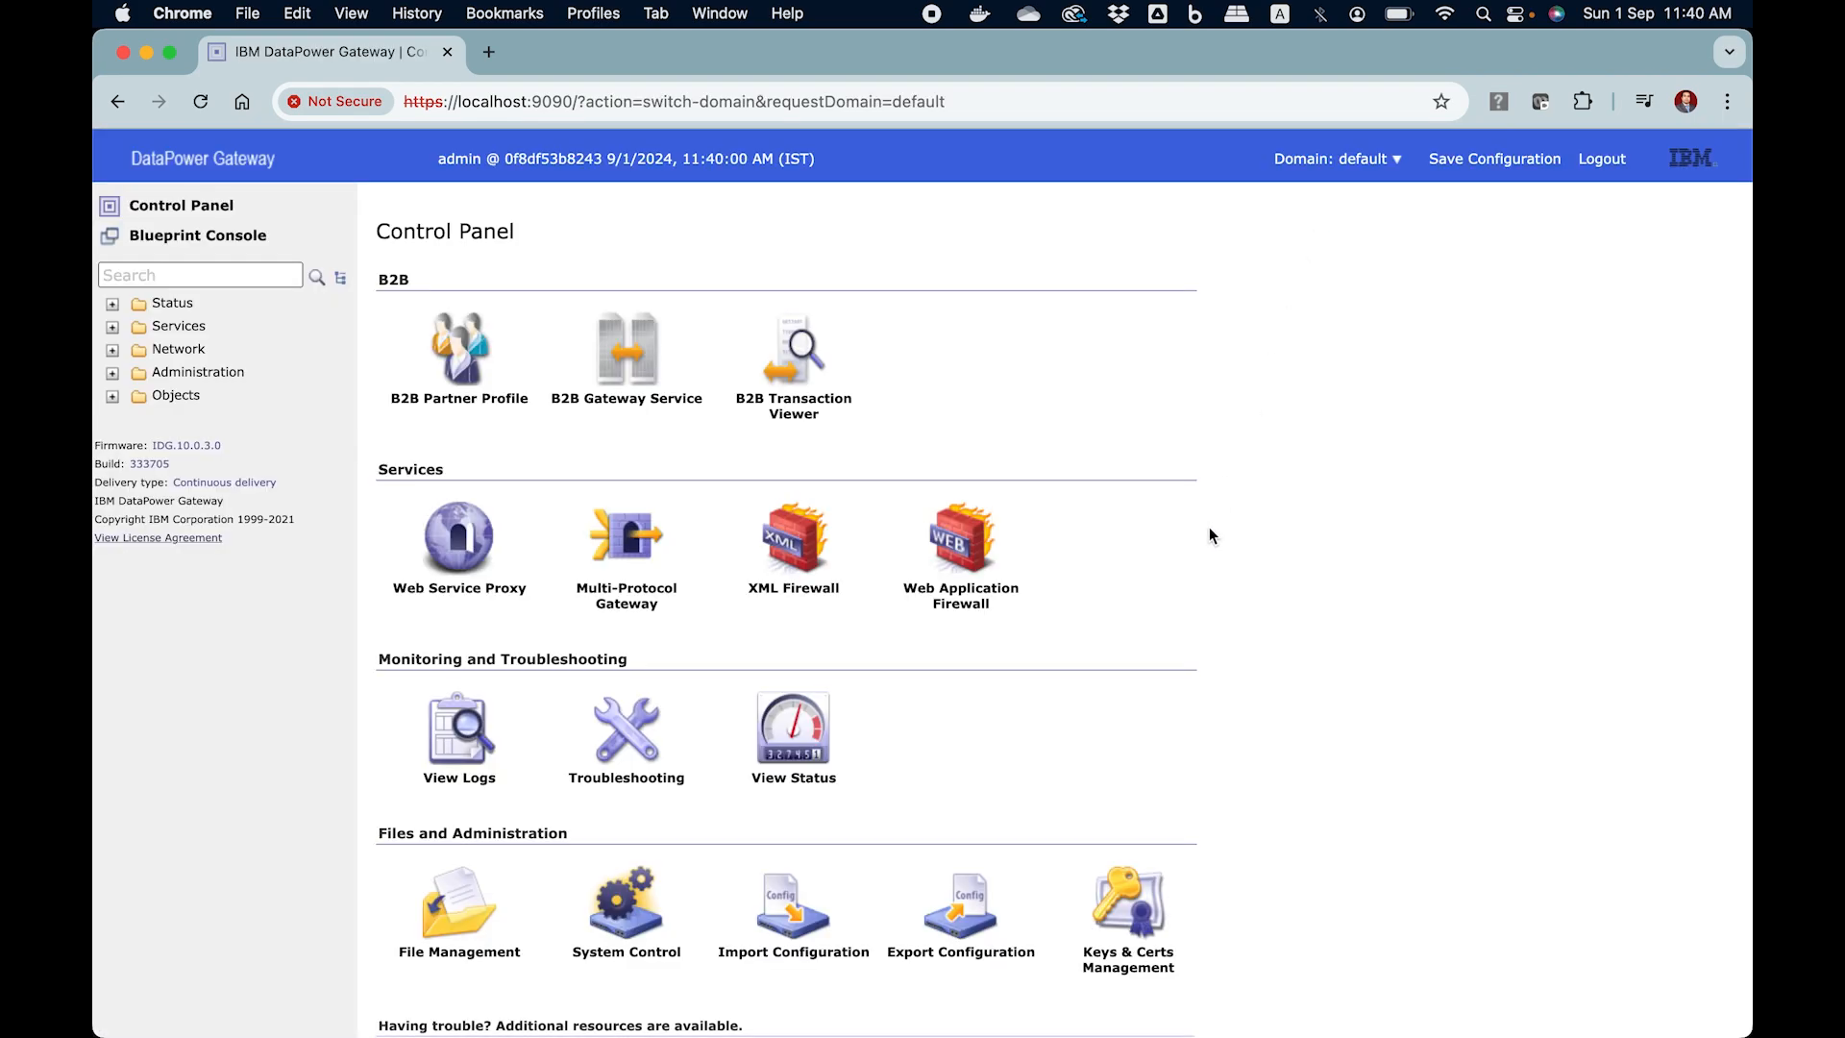